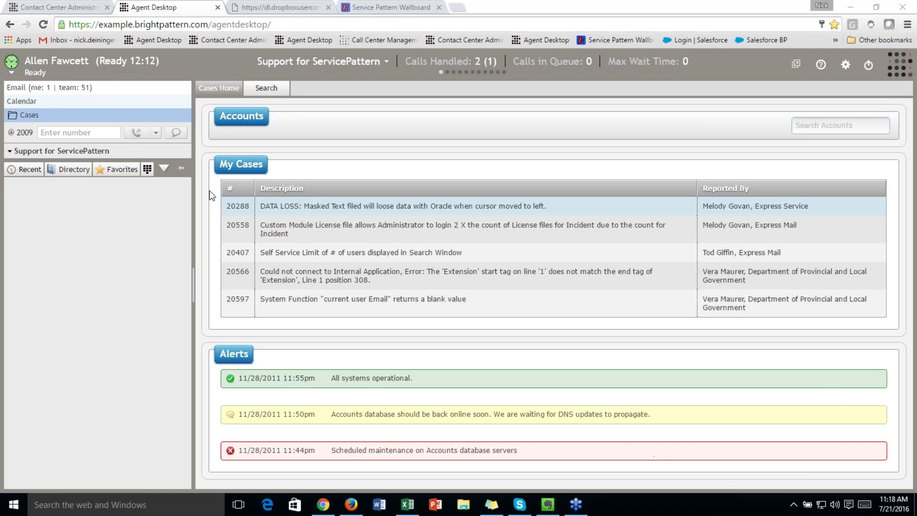
Switch the agent to Not ready and back to Ready, then show the July 2016 calendar
left_click(67, 77)
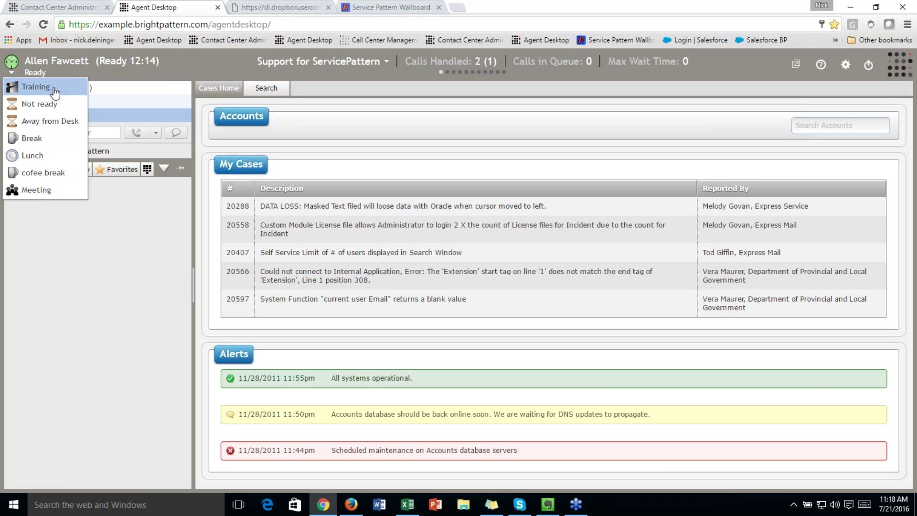
left_click(46, 109)
left_click(29, 67)
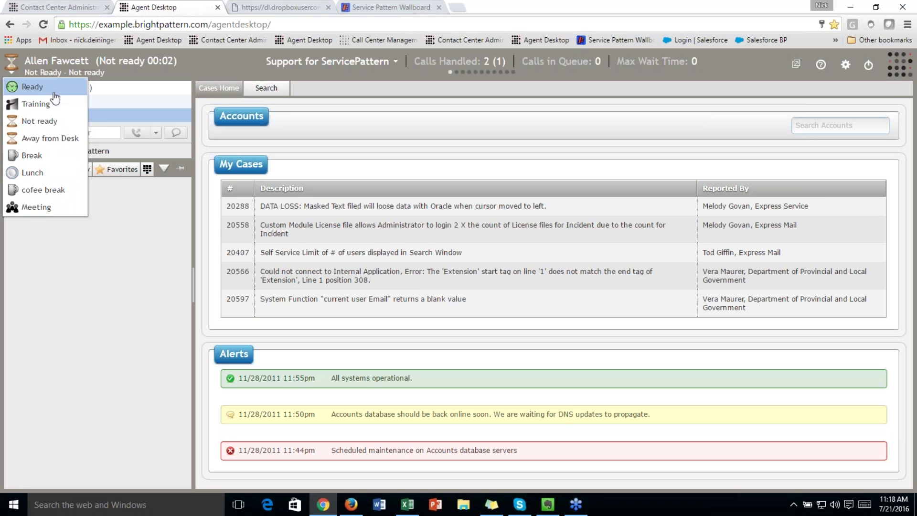
left_click(55, 91)
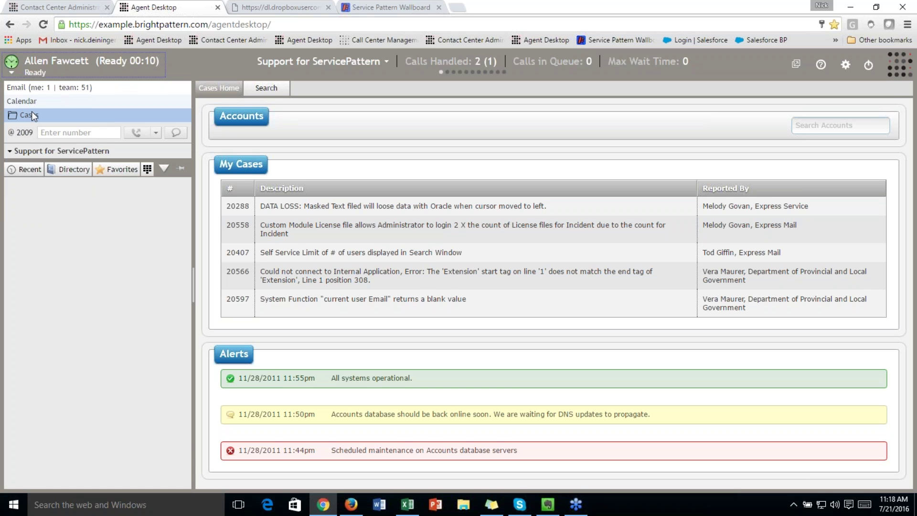
left_click(31, 99)
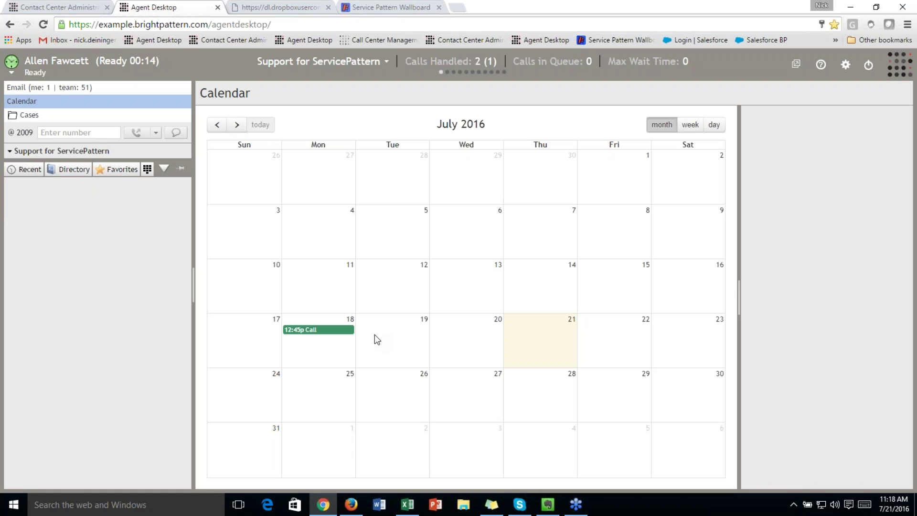
Show the details of Monday July 18's 12:45 PM call, then go to the email queues
left_click(323, 331)
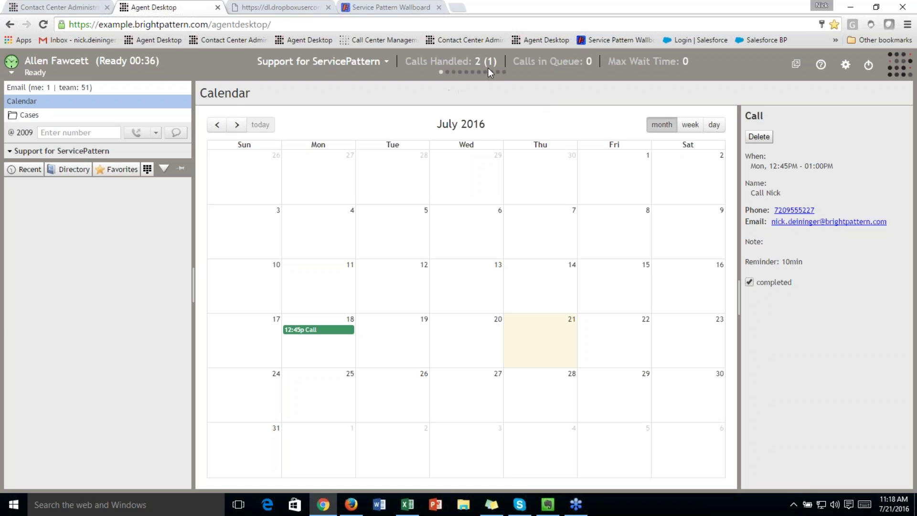
left_click(155, 90)
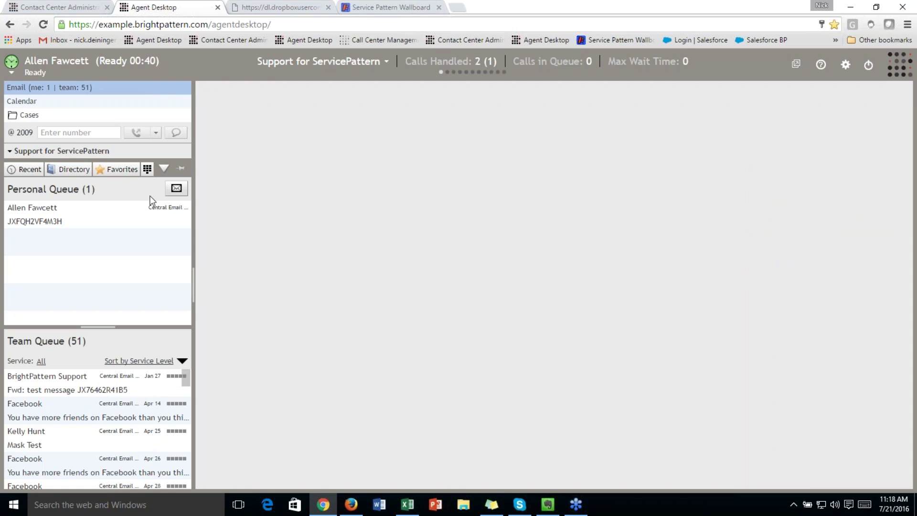
Search the directory for a contact's name, clear the search, and collapse the directory section
left_click(71, 170)
left_click(78, 186)
type("michael")
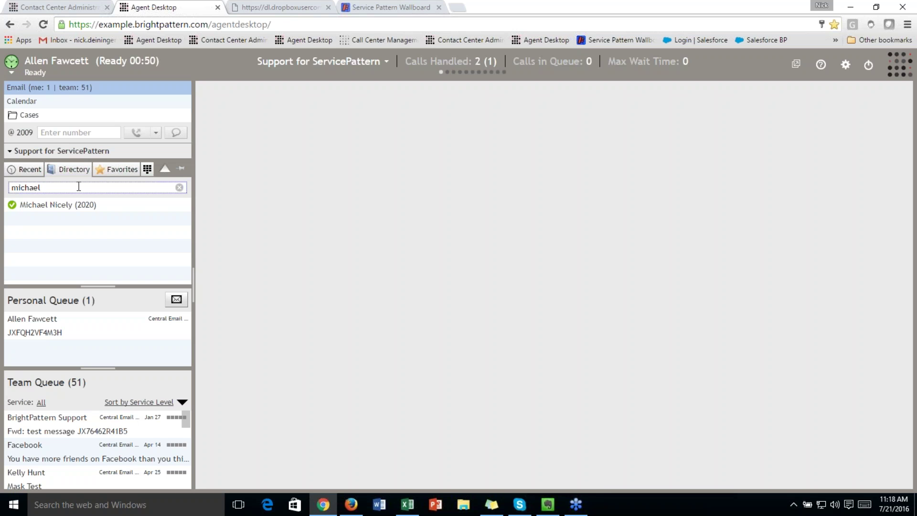
key("BackSpace")
key("BackSpace")
key("BackSpace")
key("BackSpace")
key("BackSpace")
key("BackSpace")
key("BackSpace")
left_click(82, 88)
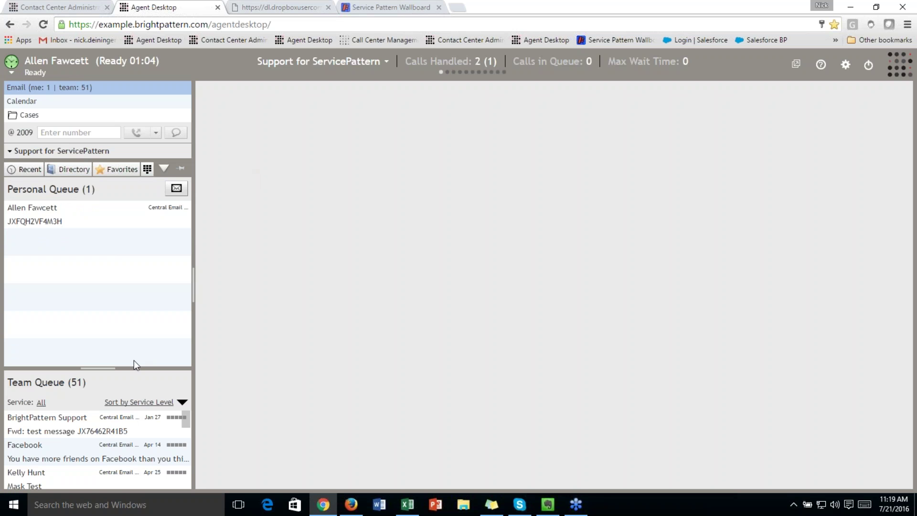
Move the BrightPattern Support email from Team Queue to Personal Queue and open it
left_click(84, 445)
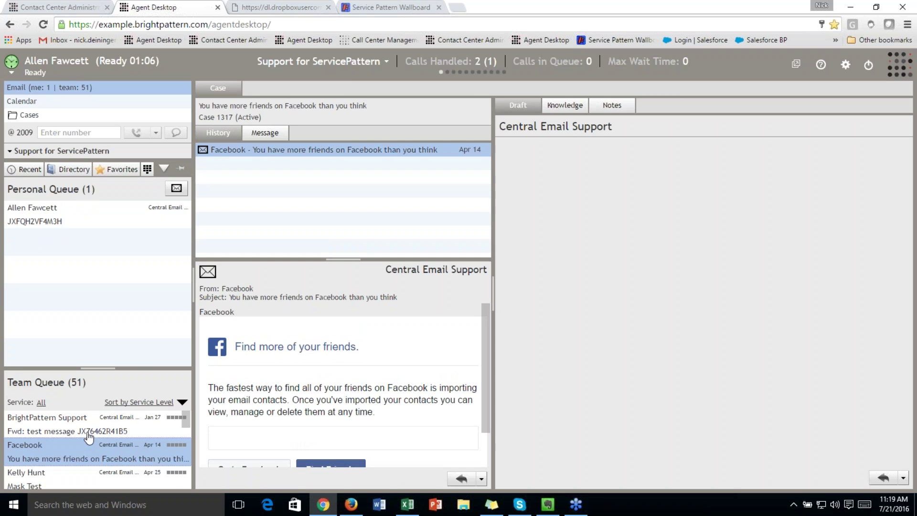
left_click(83, 428)
left_click_drag(81, 427, 39, 232)
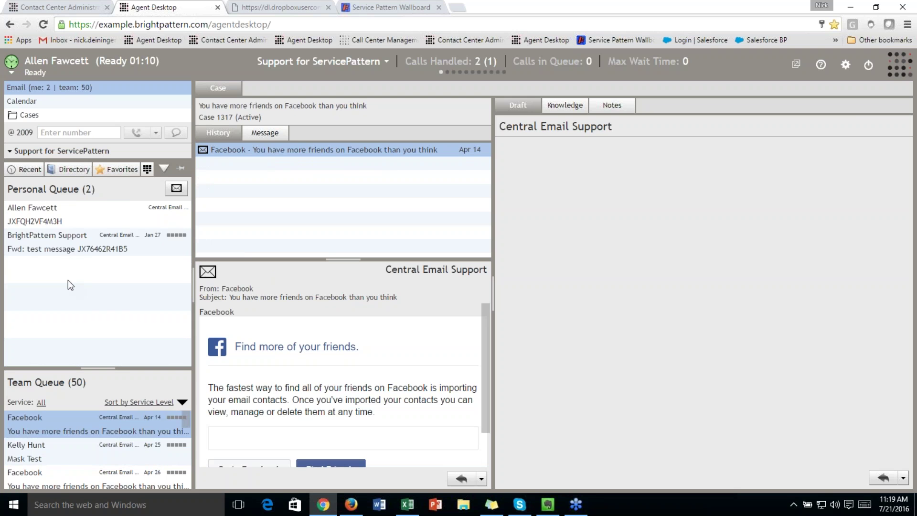
left_click(61, 239)
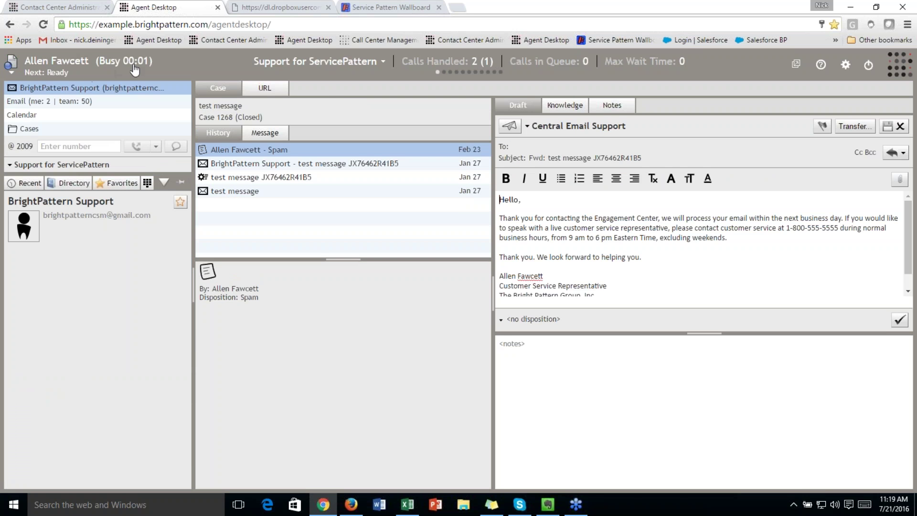
Preview the earlier test messages and the Spam disposition record in the case history
mouse_move(80, 91)
left_click(249, 192)
left_click(263, 178)
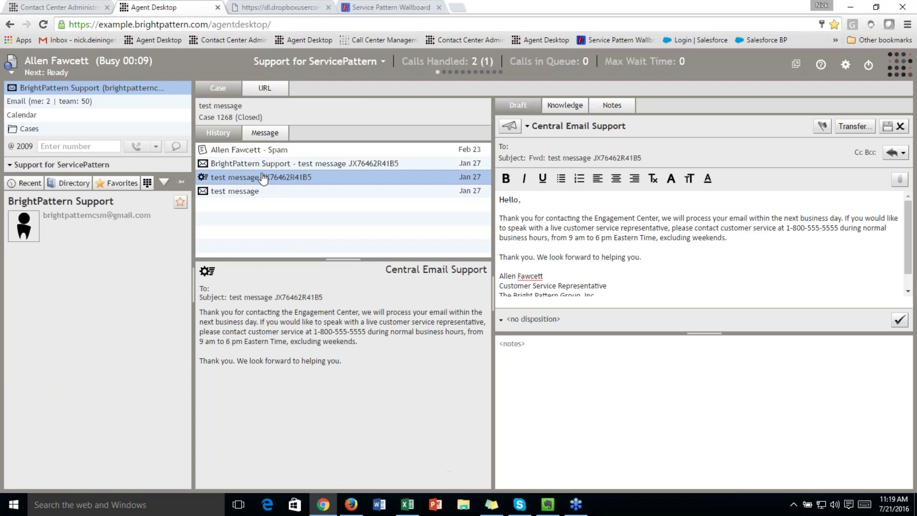
left_click_drag(355, 385, 241, 306)
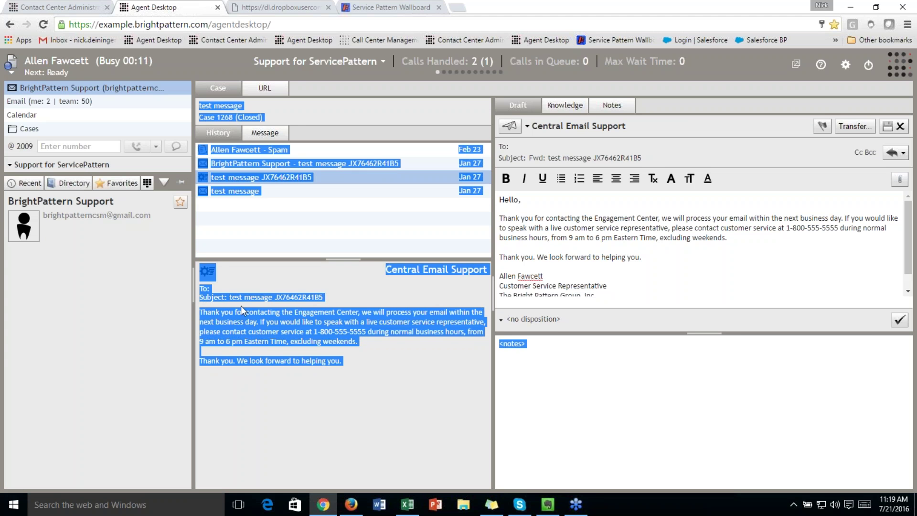
left_click(316, 351)
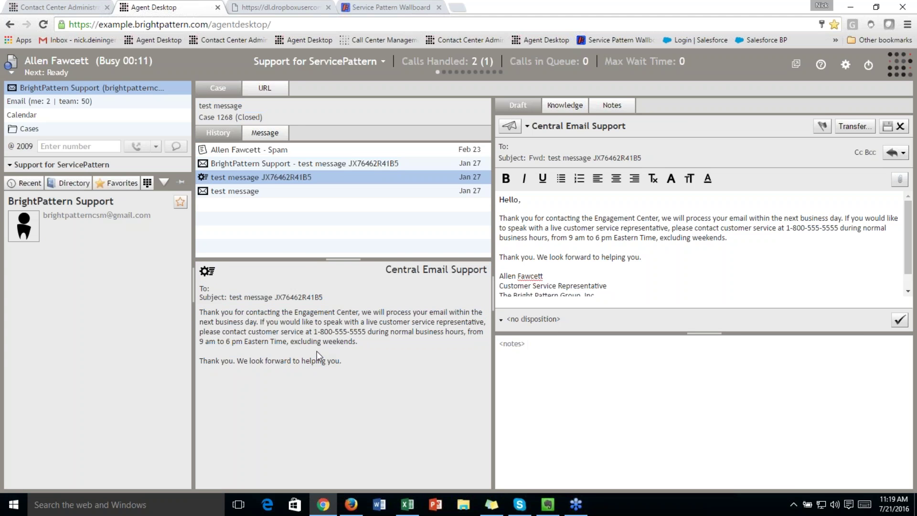
left_click(281, 151)
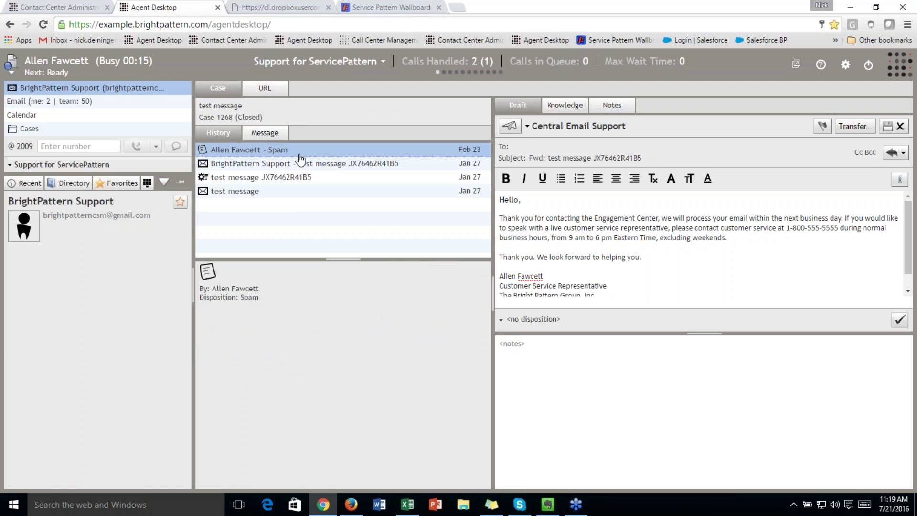
left_click(301, 167)
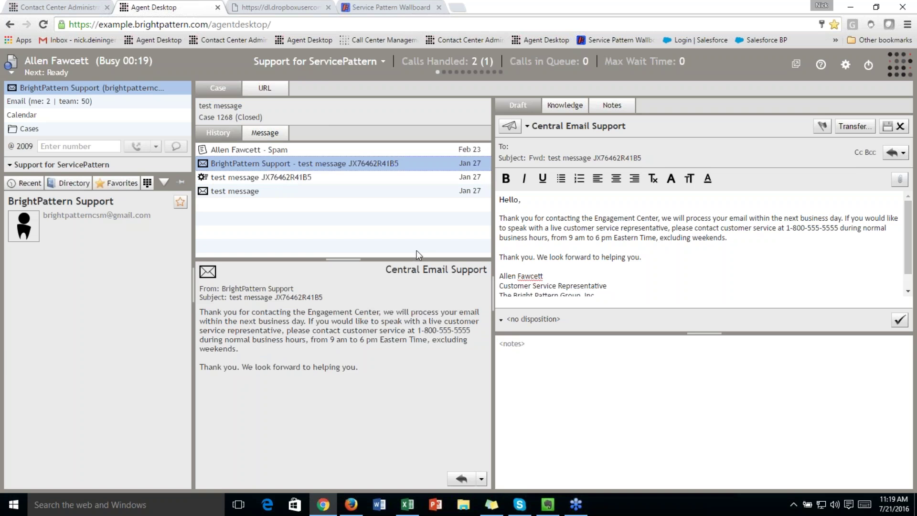
Replace the draft body with the greeting 'Hello,' and open the knowledge base search
left_click(691, 257)
left_click_drag(691, 257, 490, 167)
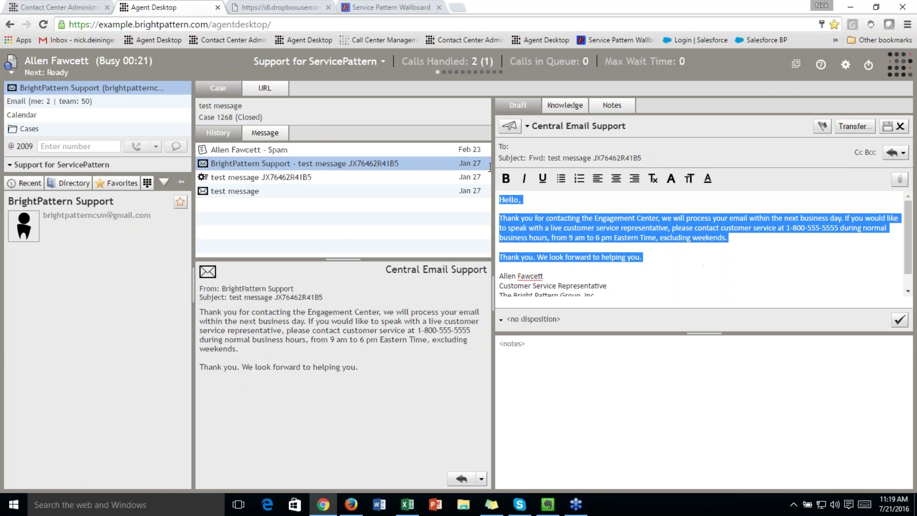
key("BackSpace")
type("Hell")
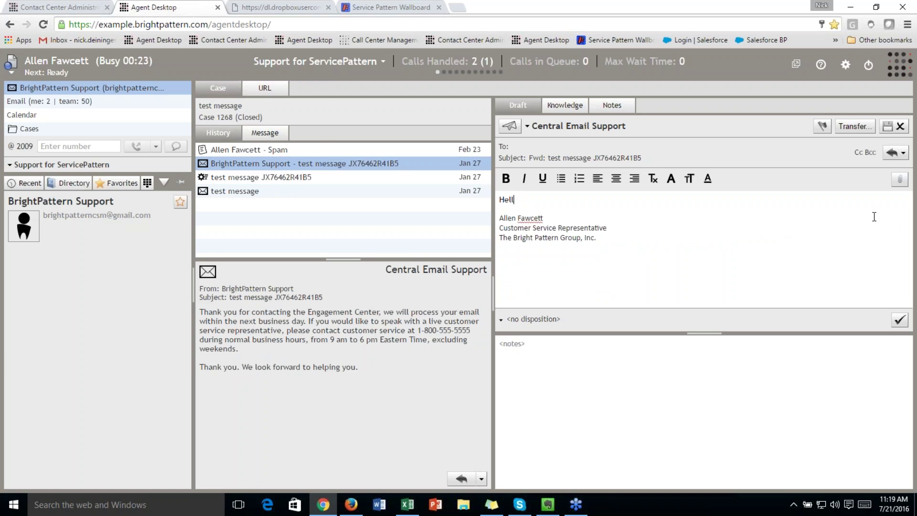
type("o,")
key("Return")
key("Return")
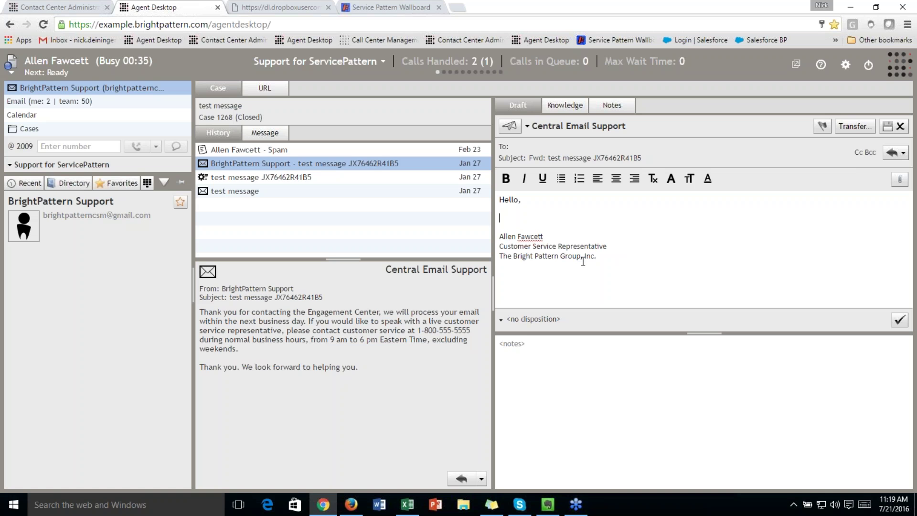
left_click(562, 102)
left_click(532, 126)
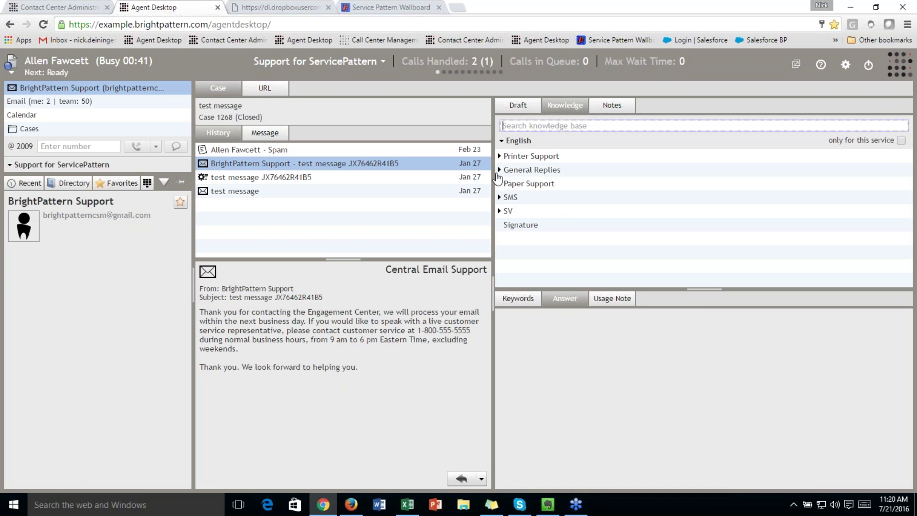
Insert the General Replies 'Auto Acknowledgement' answer and remove the extra blank line above the signature
left_click(498, 172)
left_click(579, 183)
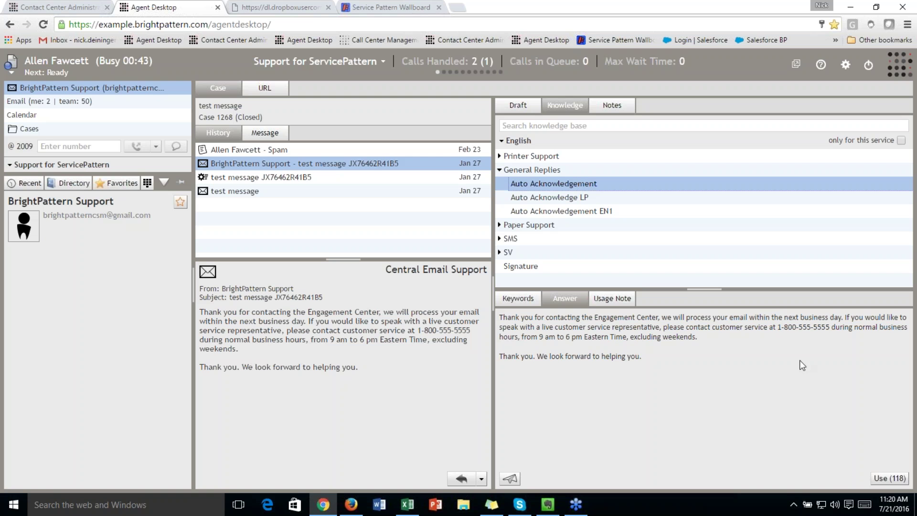
left_click(890, 479)
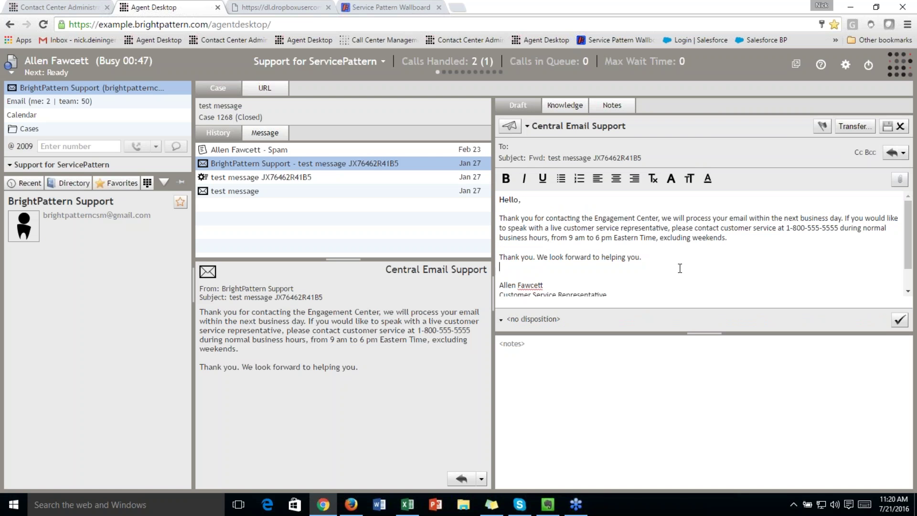
left_click(680, 268)
key("BackSpace")
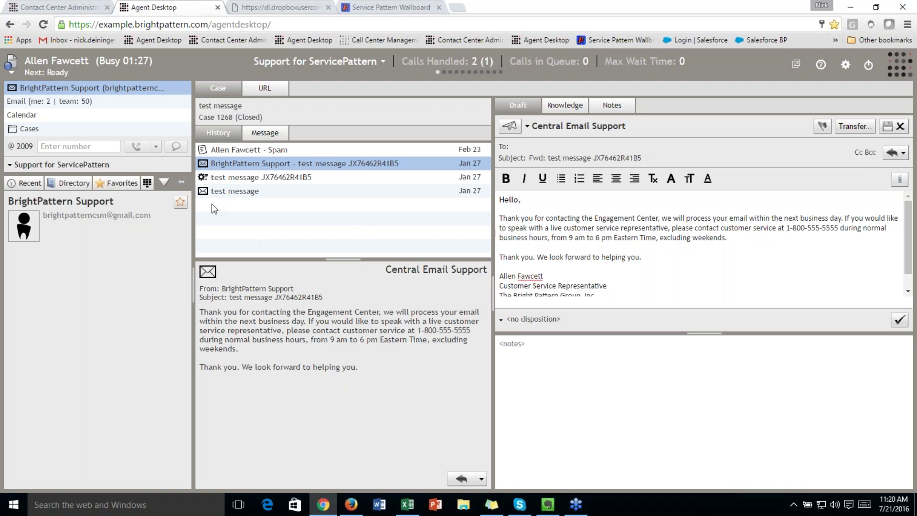
Start a new chat on the demo page and enter the customer's first and last name
left_click(271, 5)
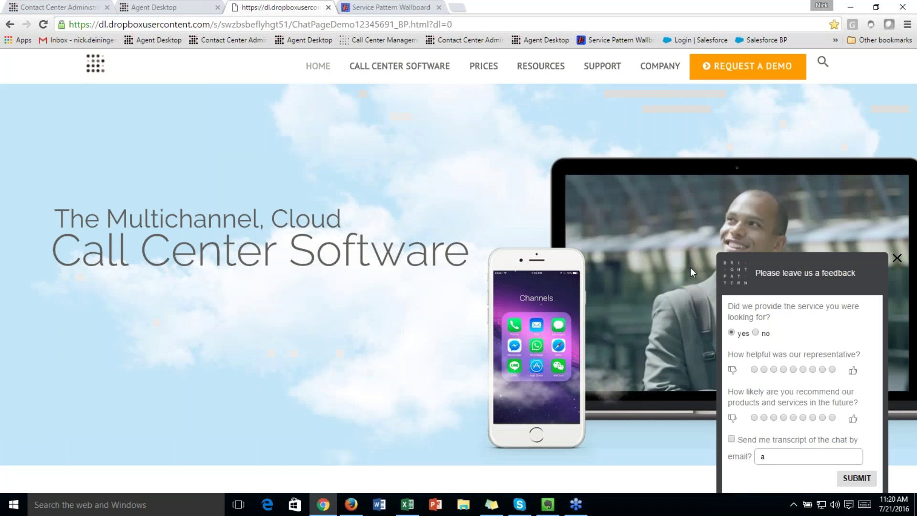
left_click(897, 259)
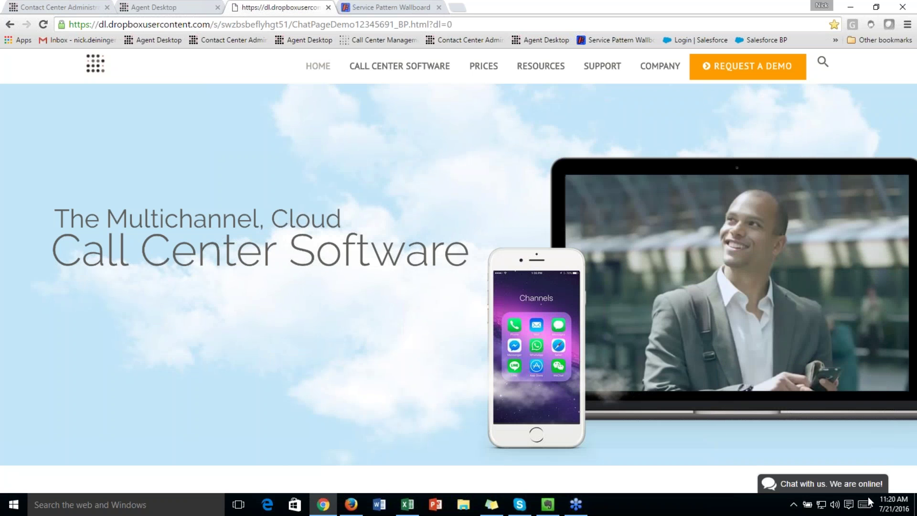
left_click(836, 483)
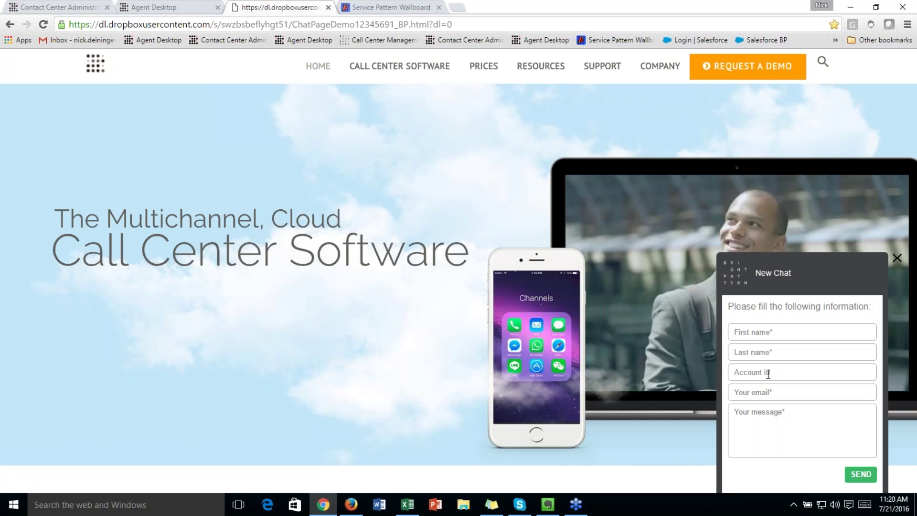
left_click(767, 334)
key("Tab")
Fill in the customer's e-mail and the message 'Help', and send the chat request
key("Tab")
key("Tab")
type("nick")
key("Down")
key("Tab")
type("Help")
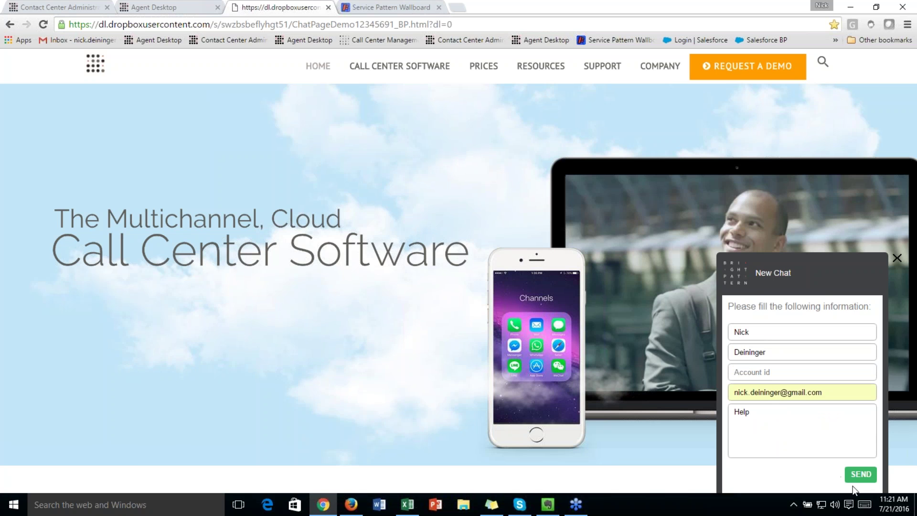
left_click(865, 475)
left_click(161, 6)
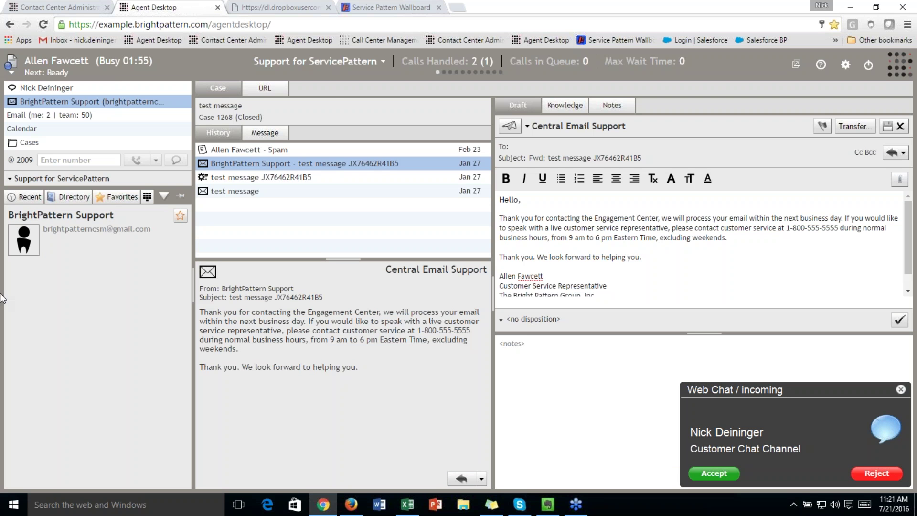
Accept the incoming web chat and open it with its Identification account and case form
left_click(730, 475)
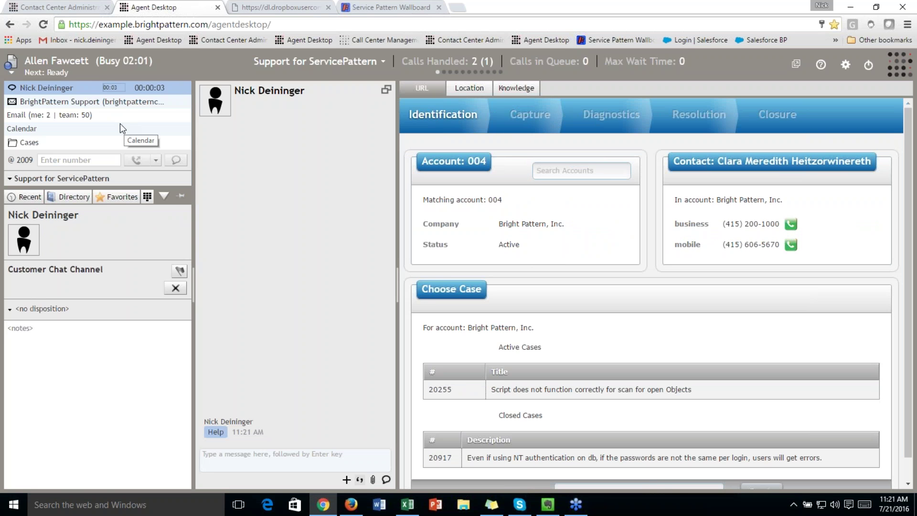
left_click(102, 100)
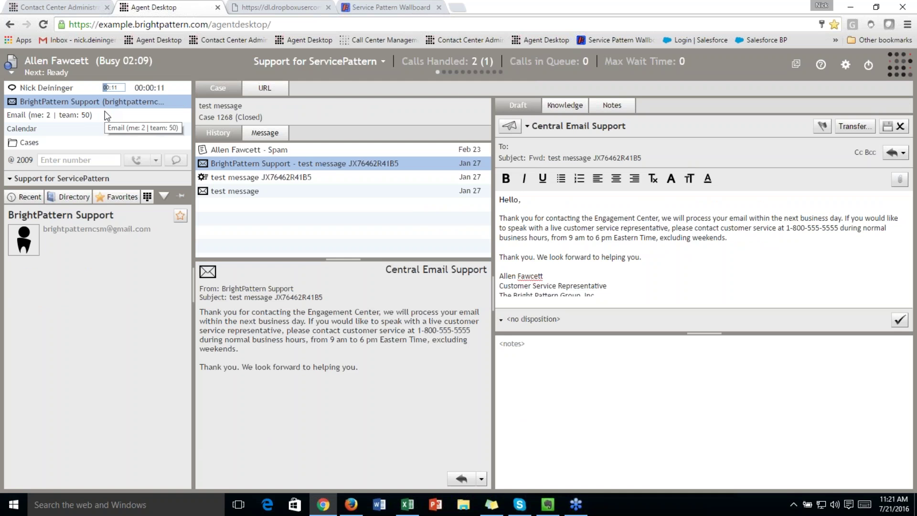
left_click(53, 87)
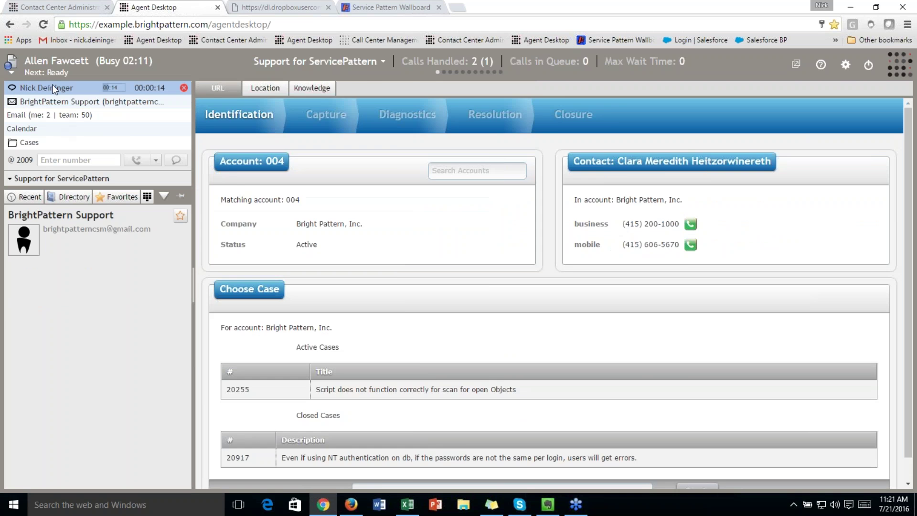
left_click(257, 7)
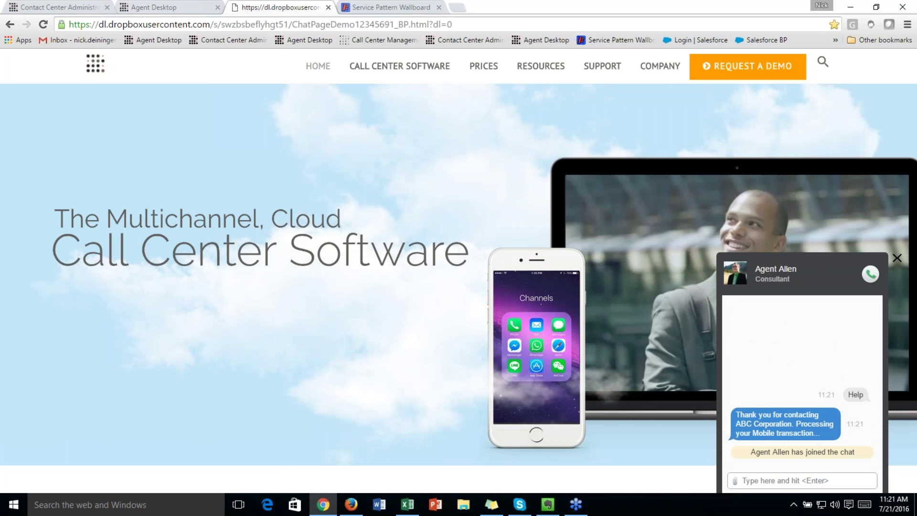
Send the agent the customer's phone number from the demo page chat
left_click(778, 480)
key("Return")
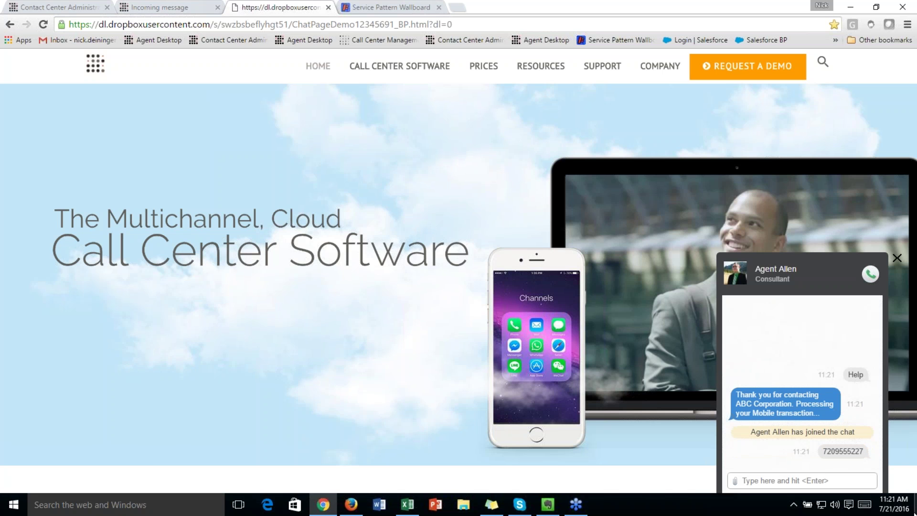
Attach and send the fender-bender521x308 photo from the Desktop folder
left_click(736, 481)
scroll(91, 105, "up", 2)
left_click(47, 123)
scroll(268, 158, "down", 5)
left_click(178, 173)
left_click(435, 256)
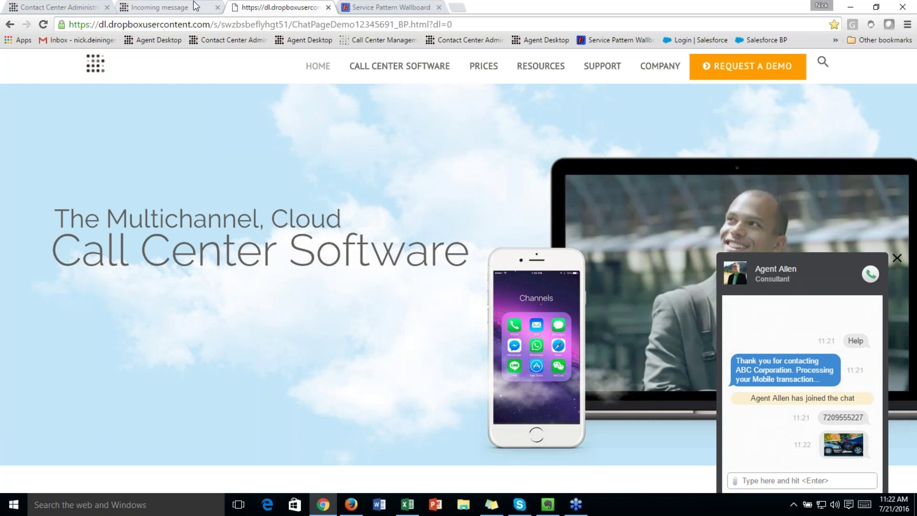
View the customer's car-crash photo enlarged in Agent Desktop, then close it
left_click(162, 8)
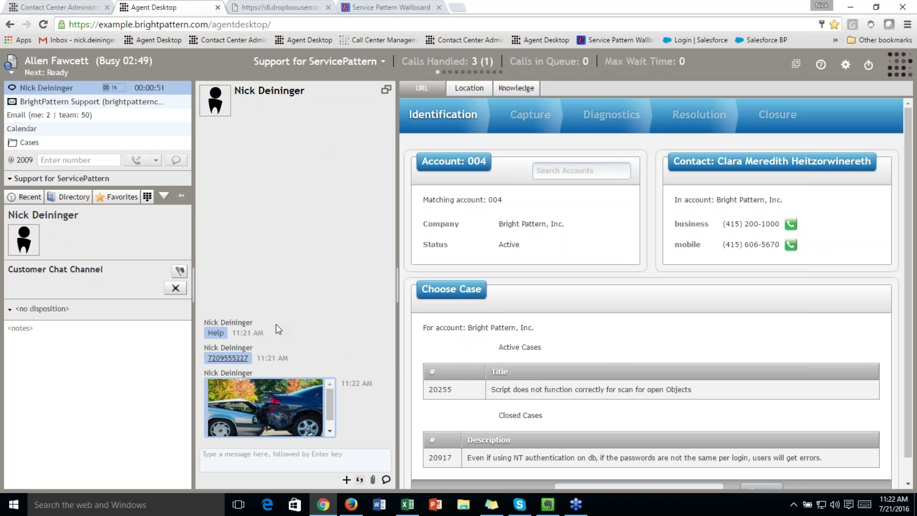
left_click(277, 421)
left_click(598, 183)
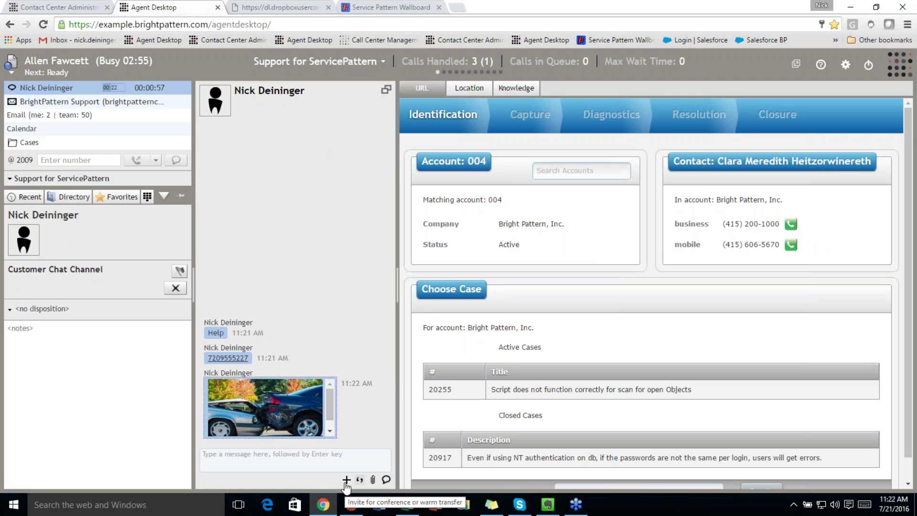
Send the customer the predefined introductory greeting from the canned replies
left_click(359, 479)
left_click(435, 379)
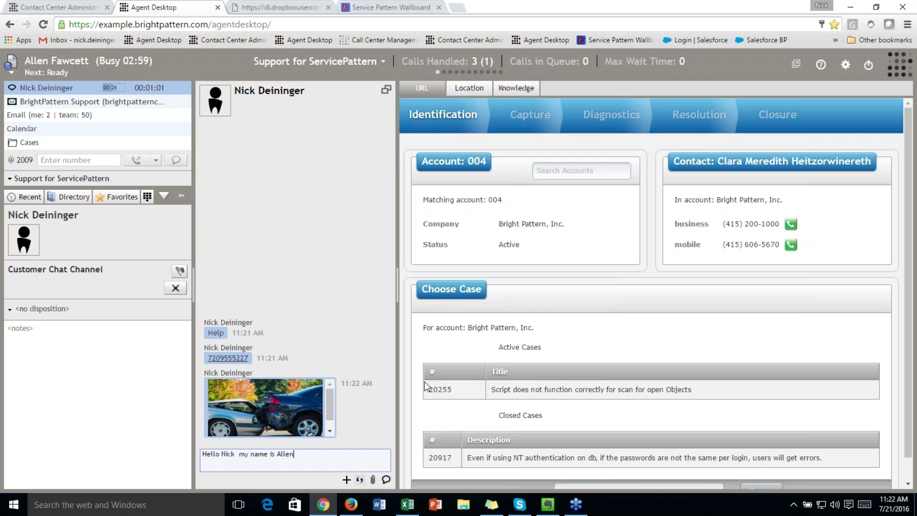
key("Return")
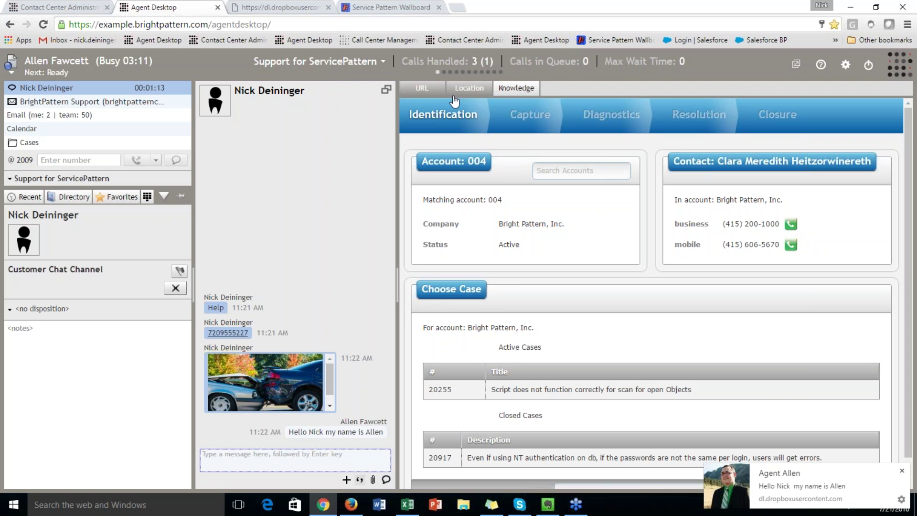
Browse the knowledge base categories, then return to the Identification account and case form
left_click(515, 95)
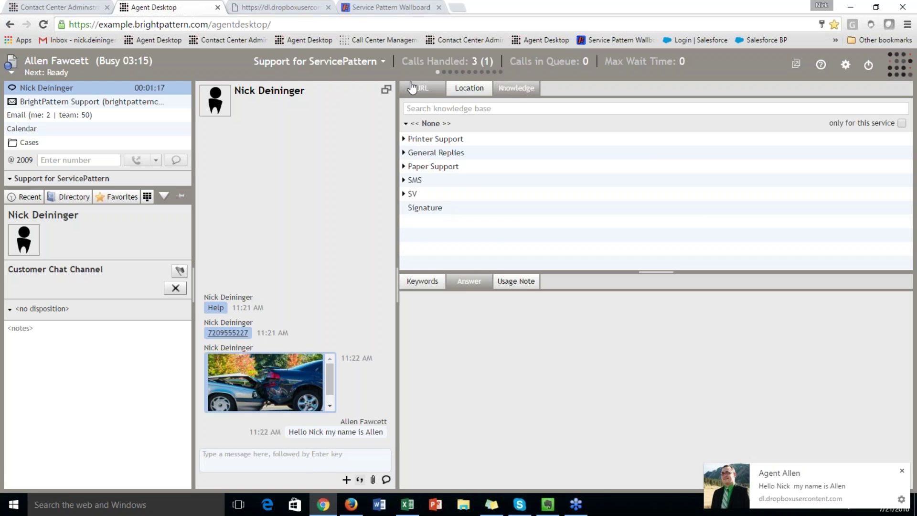
left_click(421, 88)
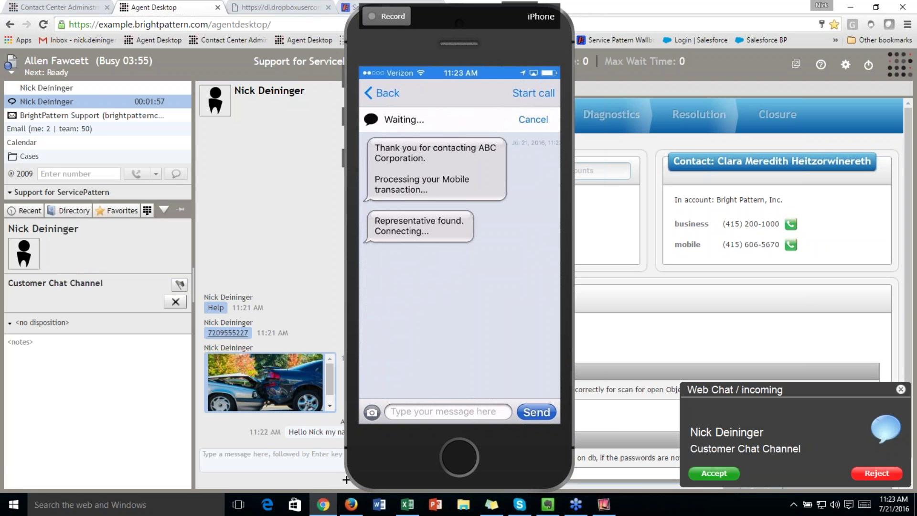
Move the iPhone window aside and accept the incoming mobile web chat
left_click_drag(376, 60, 727, 58)
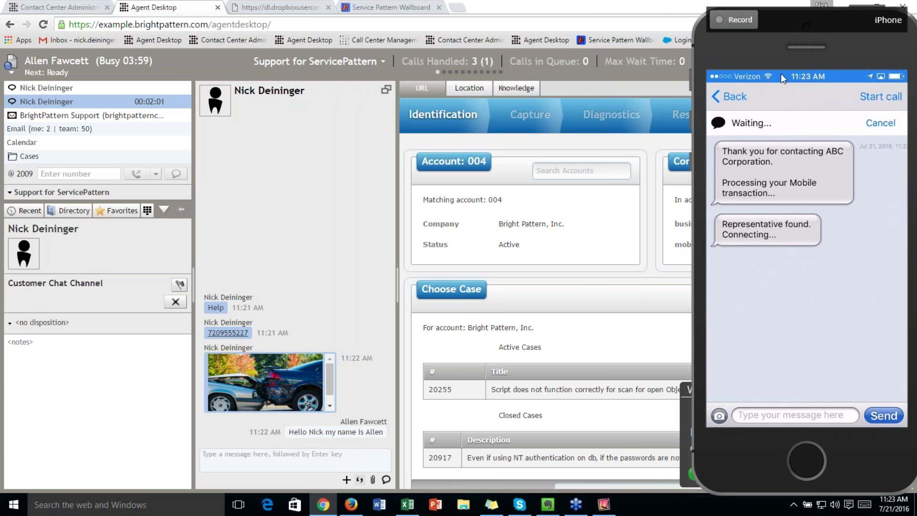
left_click_drag(795, 64, 904, 79)
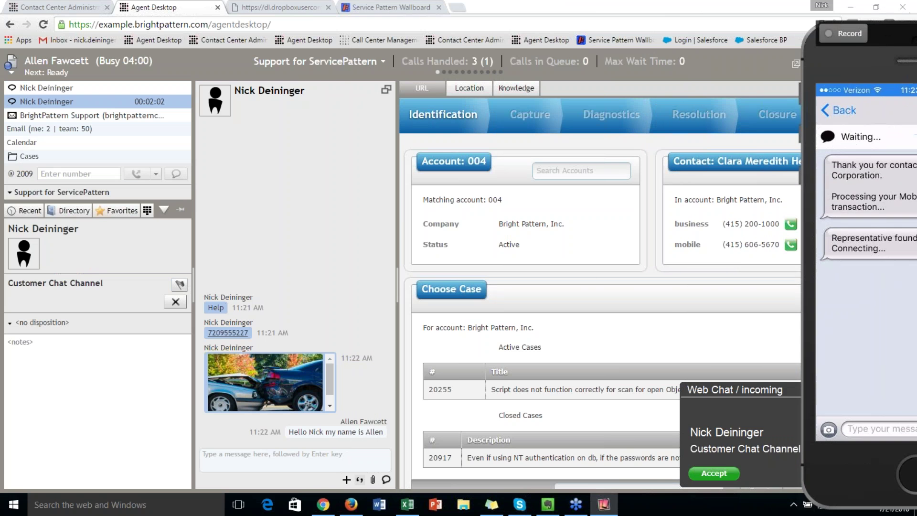
left_click(717, 471)
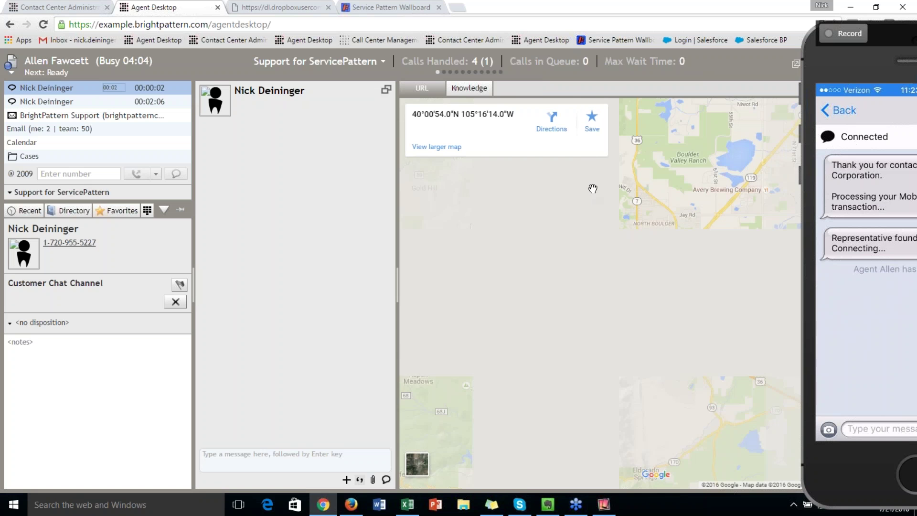
Bring the iPhone window back on screen, review the customer's map location, and end the chat
left_click(836, 63)
left_click_drag(835, 64, 713, 52)
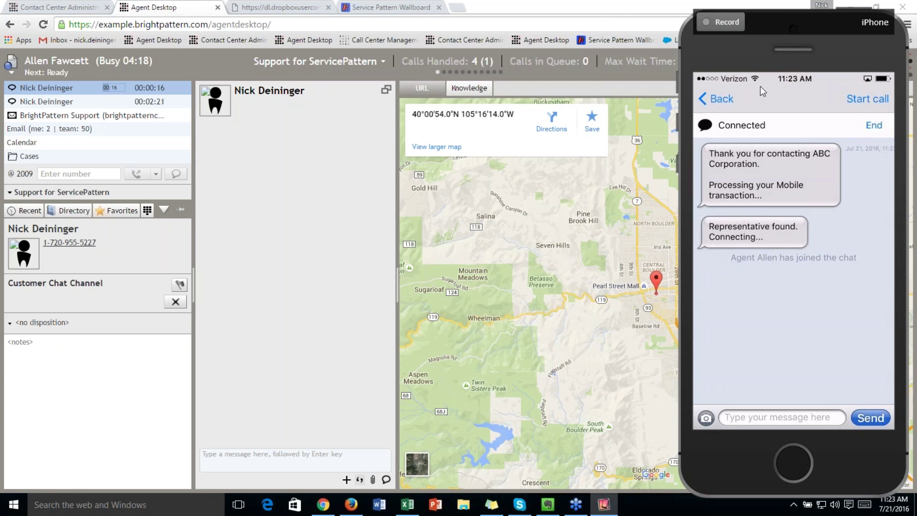
left_click(174, 300)
left_click(175, 301)
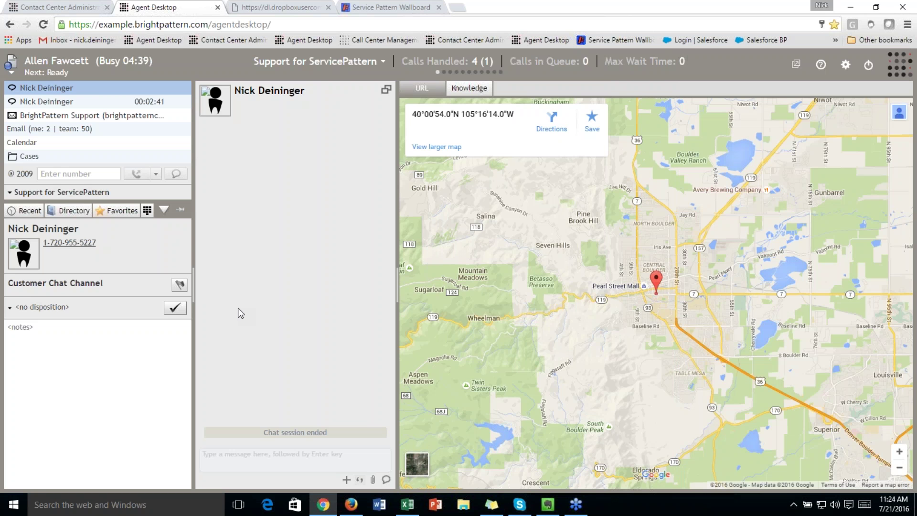
Complete the ended mobile chat with the Plan Clarification disposition
left_click(67, 311)
left_click(67, 360)
left_click(176, 308)
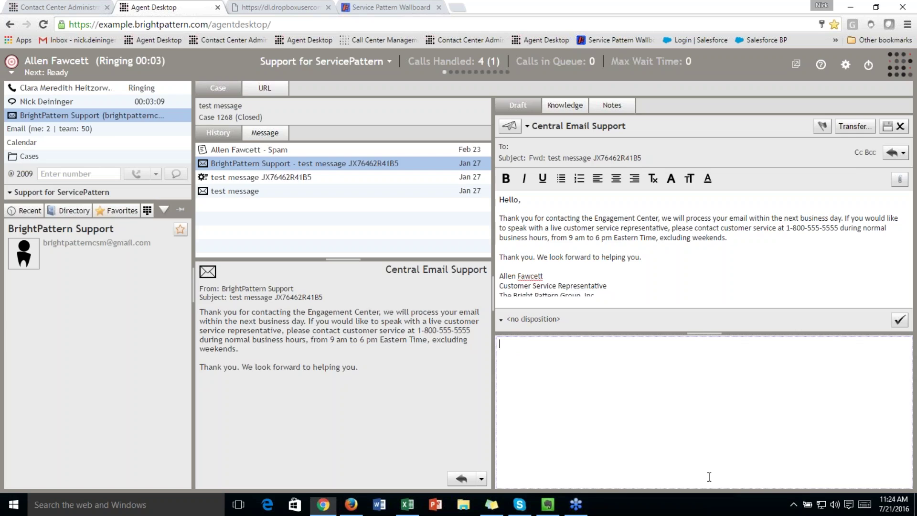
Answer the Support for ServicePattern call and mute the microphone
left_click(709, 472)
left_click(160, 285)
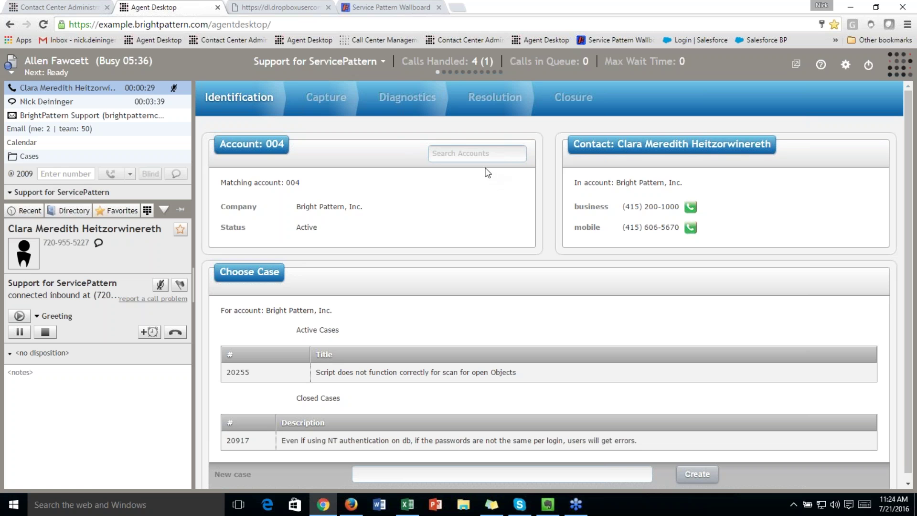
Look through the chat and email, then return to the call and start its notes
left_click(73, 104)
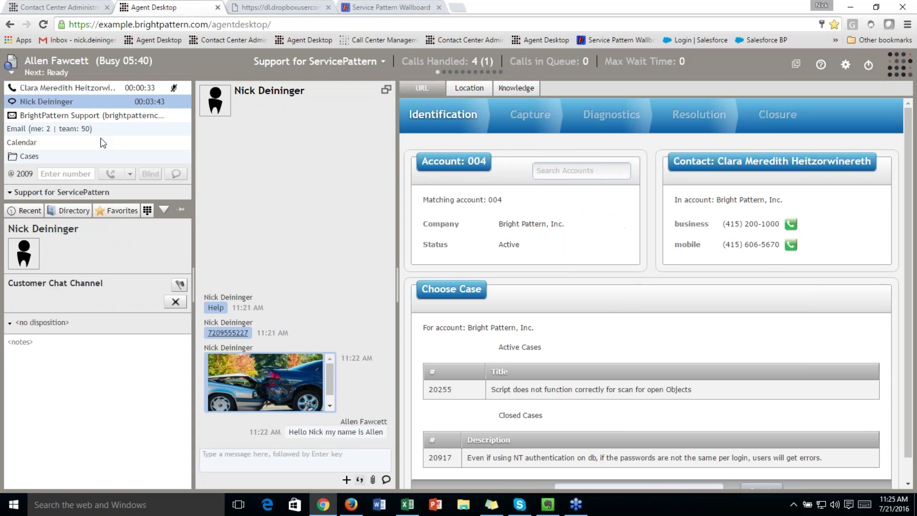
left_click(111, 114)
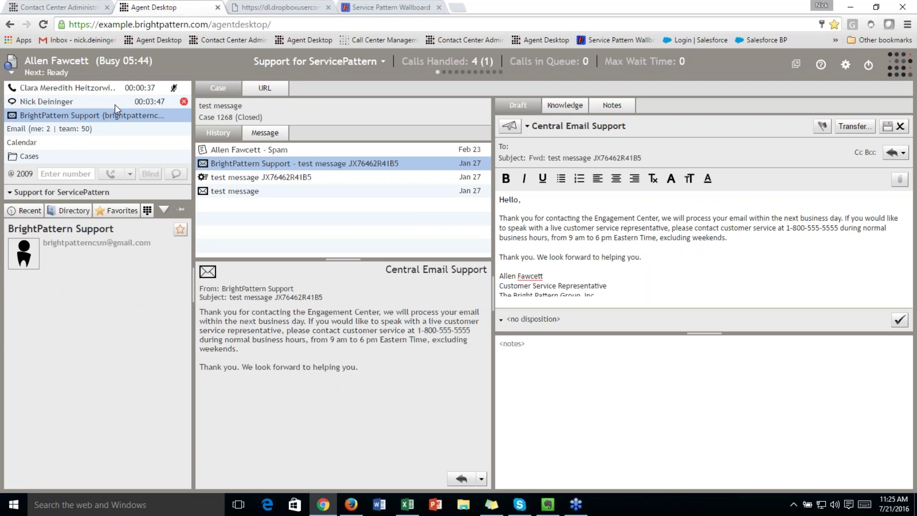
left_click(106, 87)
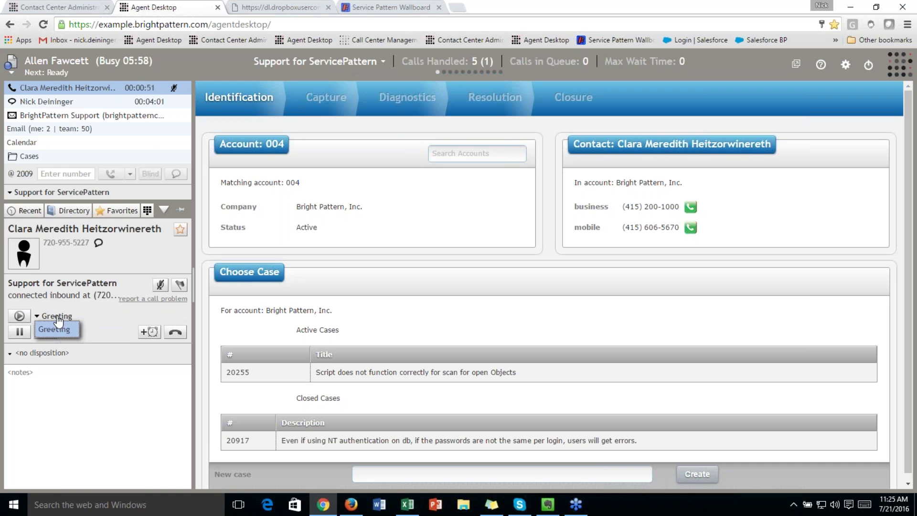
left_click(92, 394)
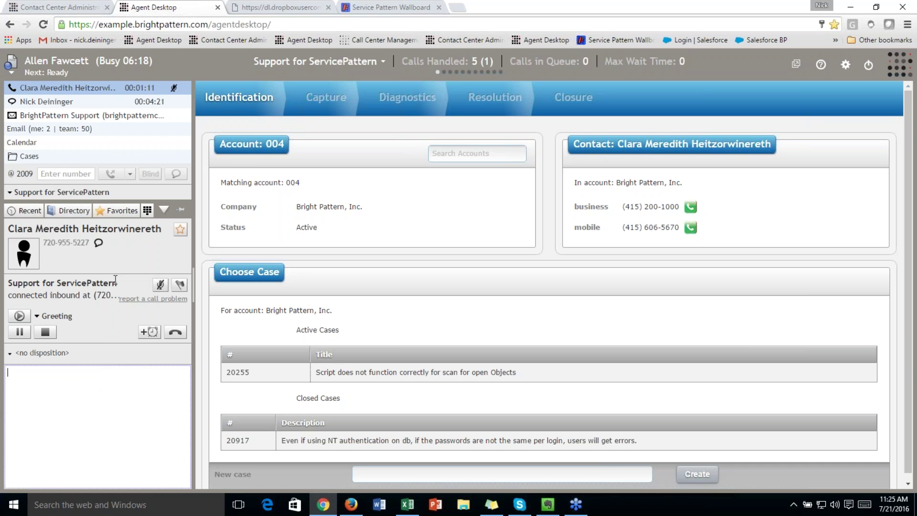
Play the Greeting message, flag the call, and switch to the supervisor's browser
left_click(19, 316)
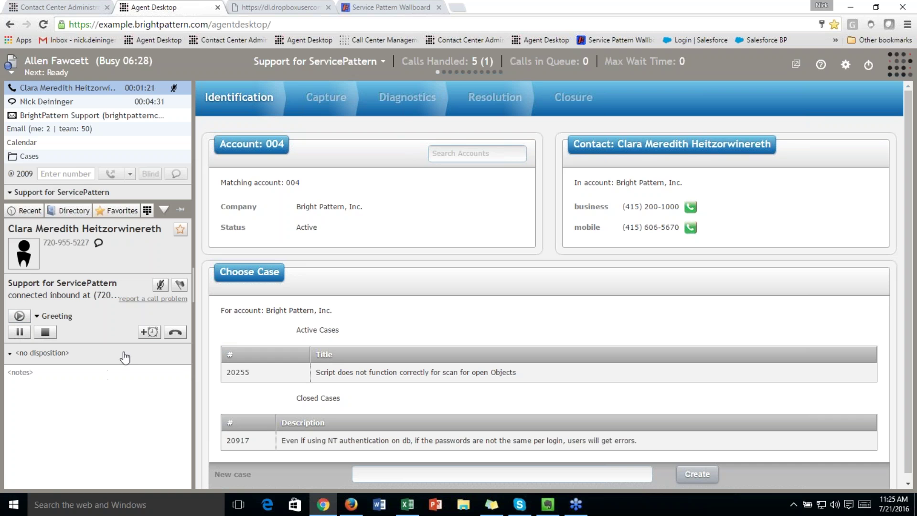
left_click(179, 285)
mouse_move(176, 86)
left_click(351, 504)
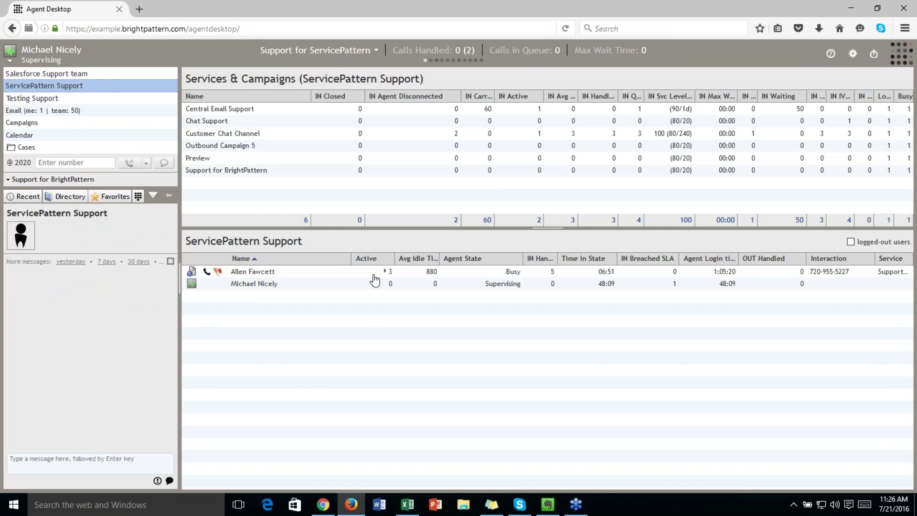
Open the busy agent's details, add an IN ASA column, and narrow IN Agent Disconnected
left_click(385, 272)
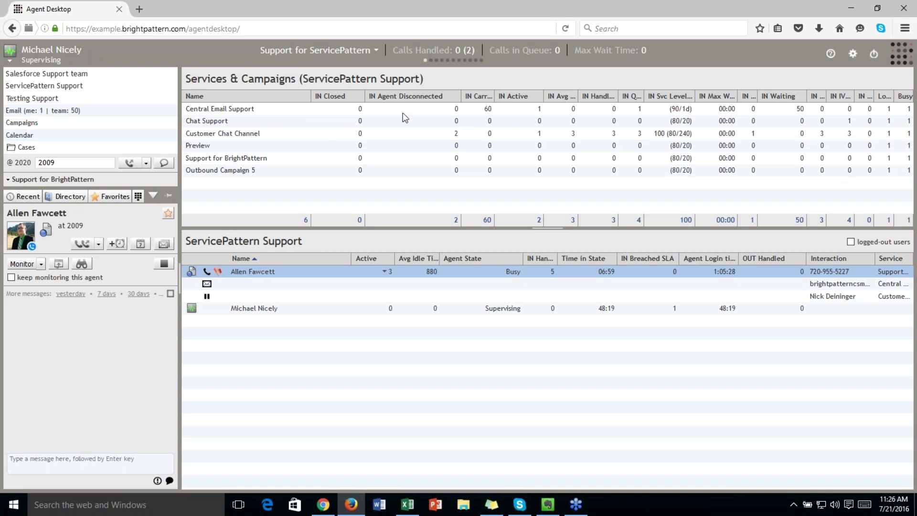
right_click(358, 98)
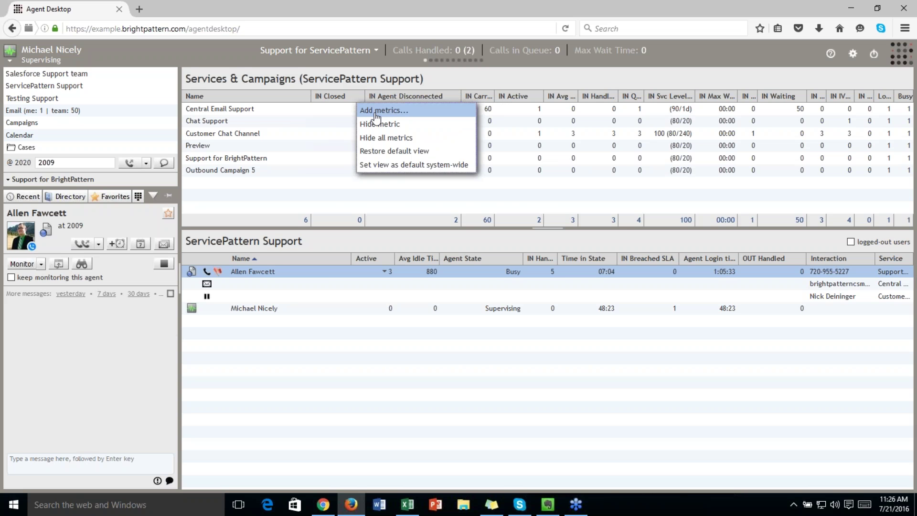
left_click(376, 114)
left_click(332, 240)
left_click(435, 373)
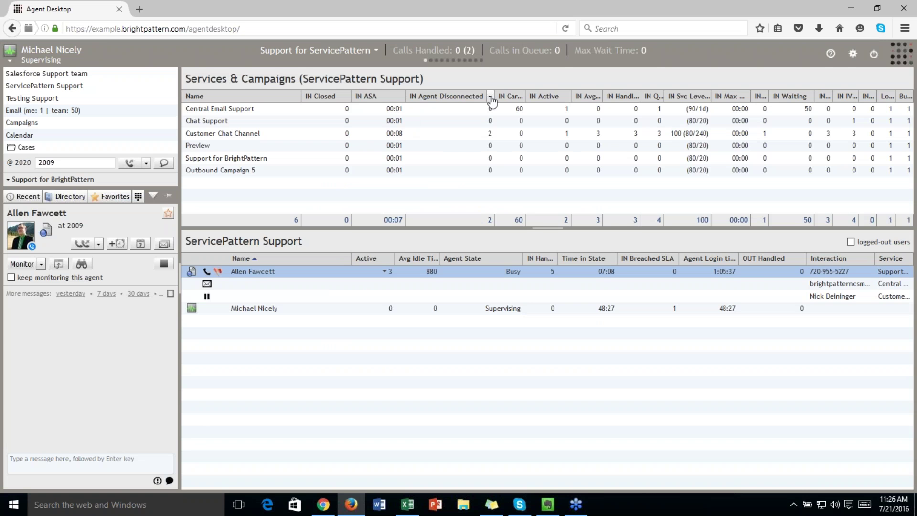
left_click_drag(492, 92, 468, 107)
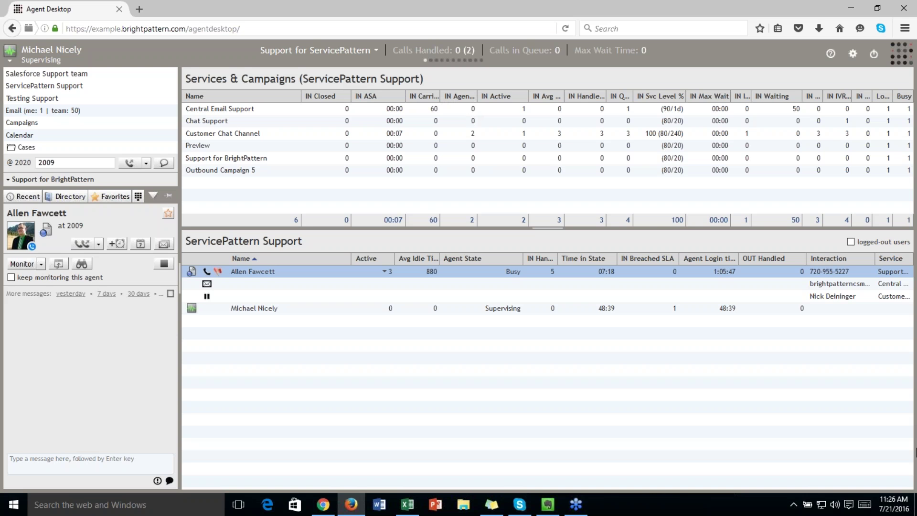
Select the agent's active chat and barge in on it
right_click(388, 263)
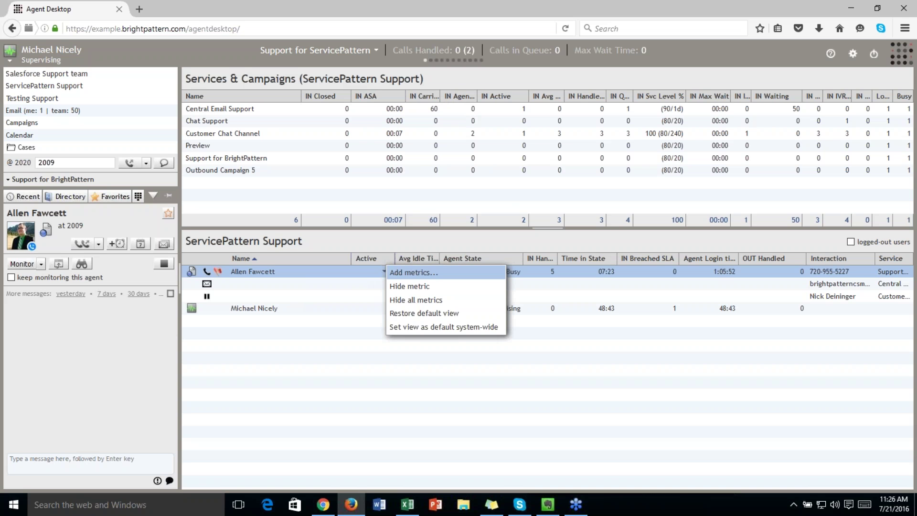
left_click(321, 345)
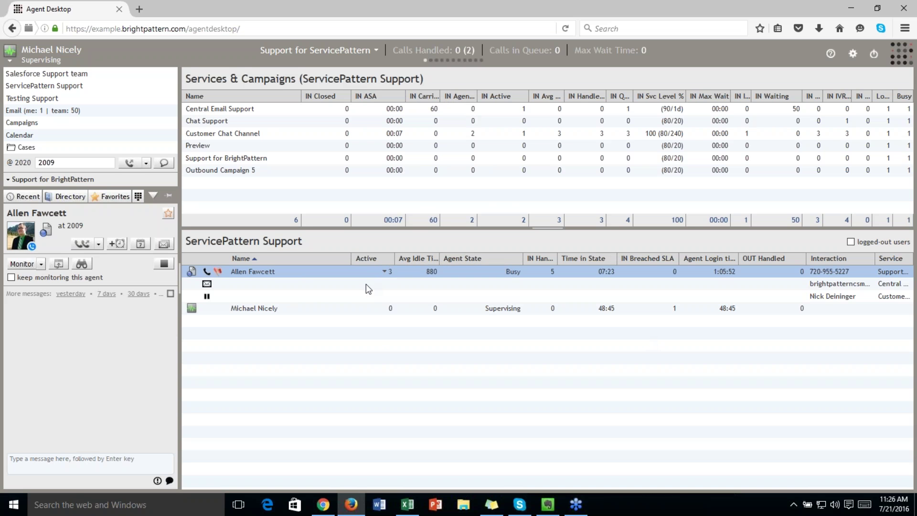
left_click(326, 296)
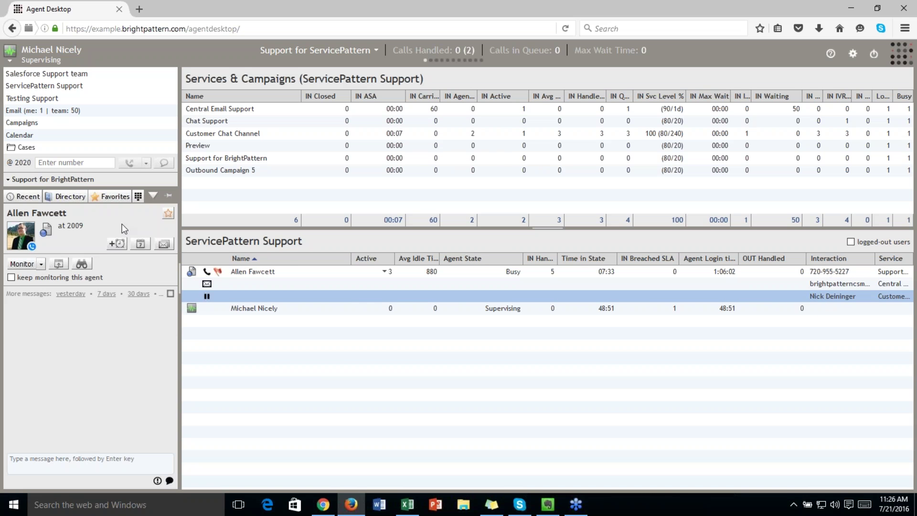
left_click(41, 263)
left_click(41, 263)
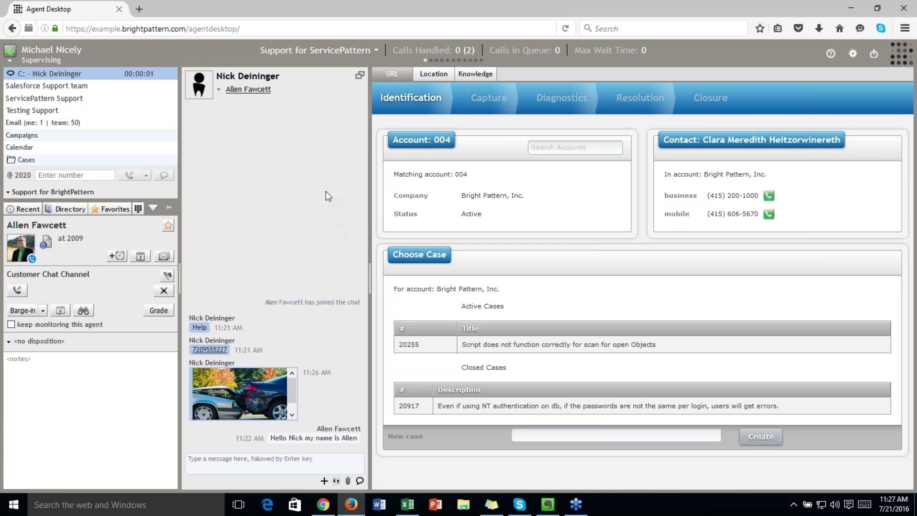
Send 'Hello' into the monitored customer chat and open the agent's grading form
mouse_move(56, 76)
left_click(288, 472)
type("H")
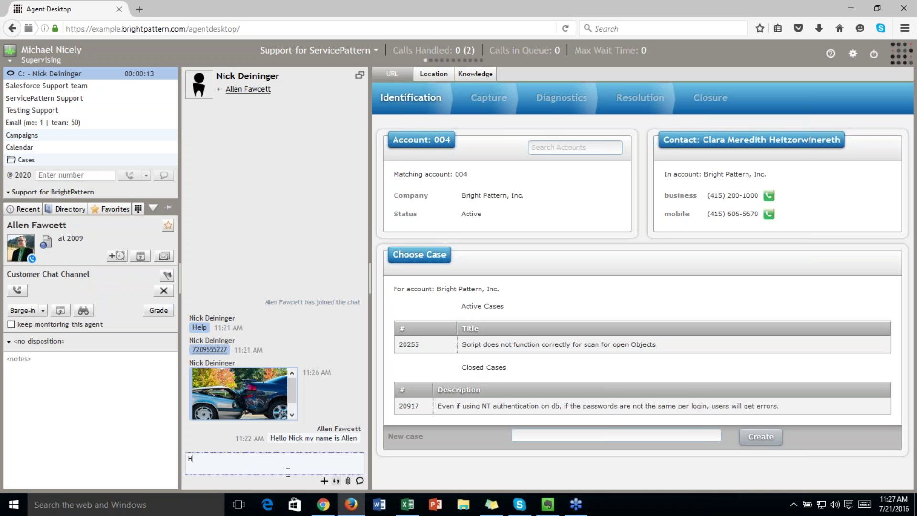
type("ello")
key("Return")
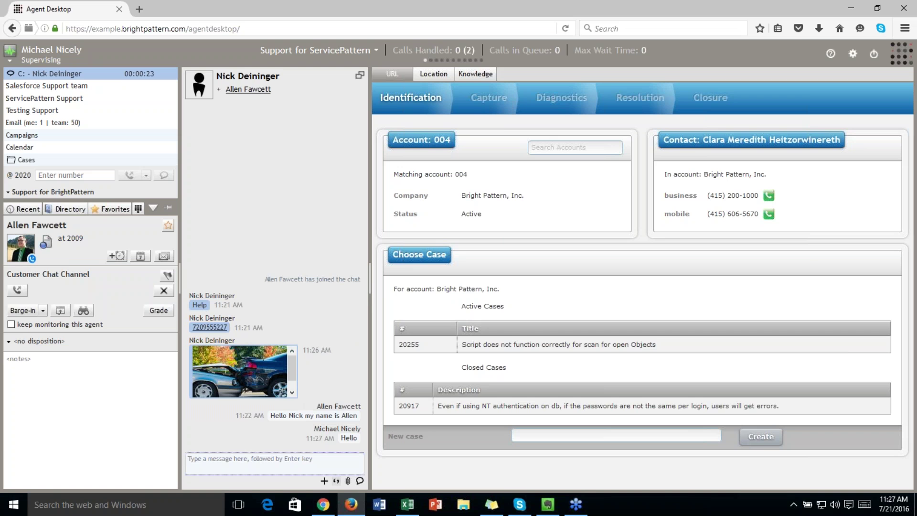
left_click(159, 310)
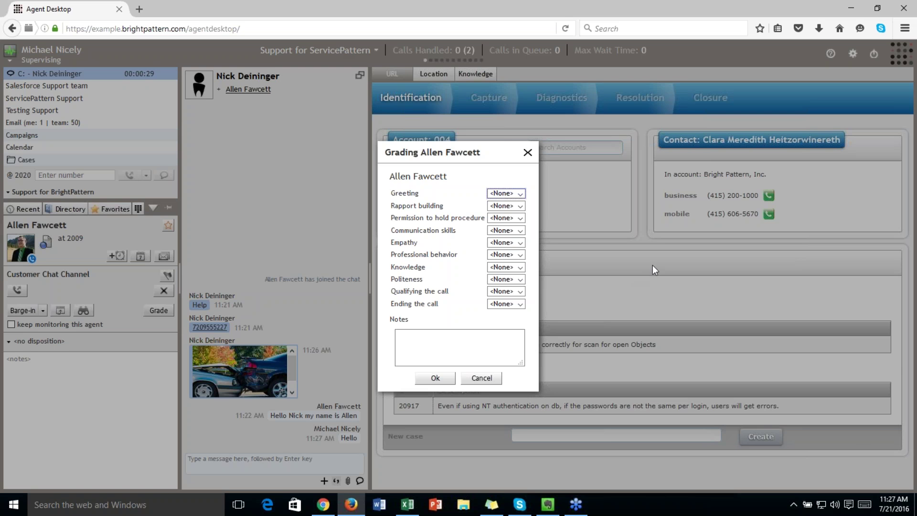
Grade Greeting 3, Rapport 3, Permission to hold 5, Communication 3, Empathy 5, save, then view Campaigns
left_click(511, 193)
left_click(505, 227)
left_click(507, 206)
left_click(507, 239)
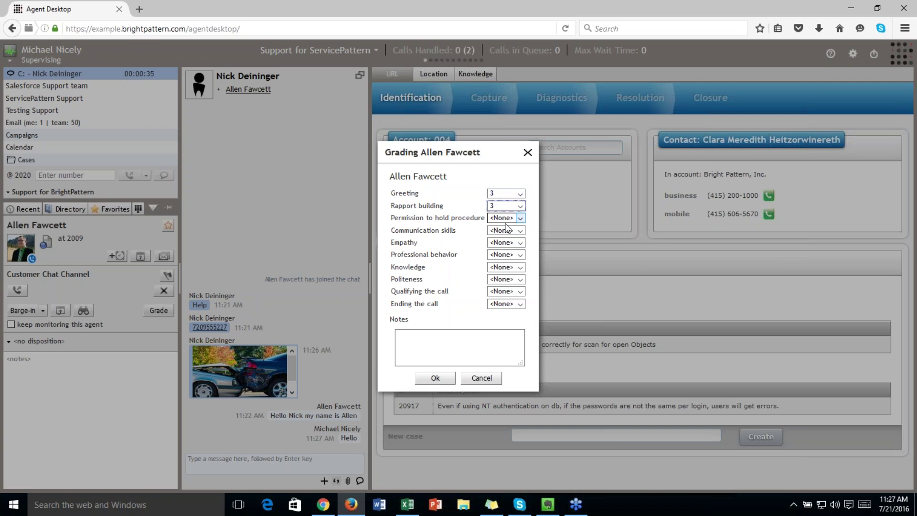
left_click(507, 219)
left_click(501, 267)
left_click(517, 231)
left_click(517, 264)
left_click(515, 243)
left_click(513, 293)
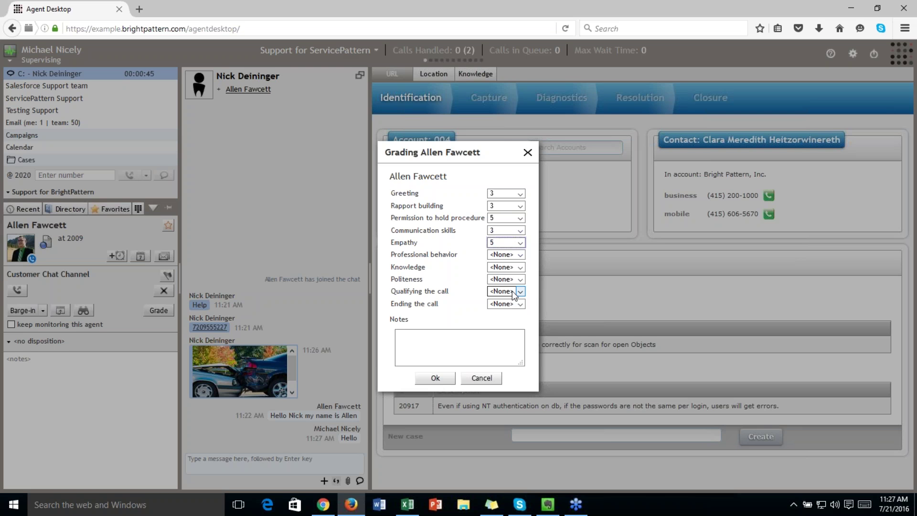
left_click(435, 377)
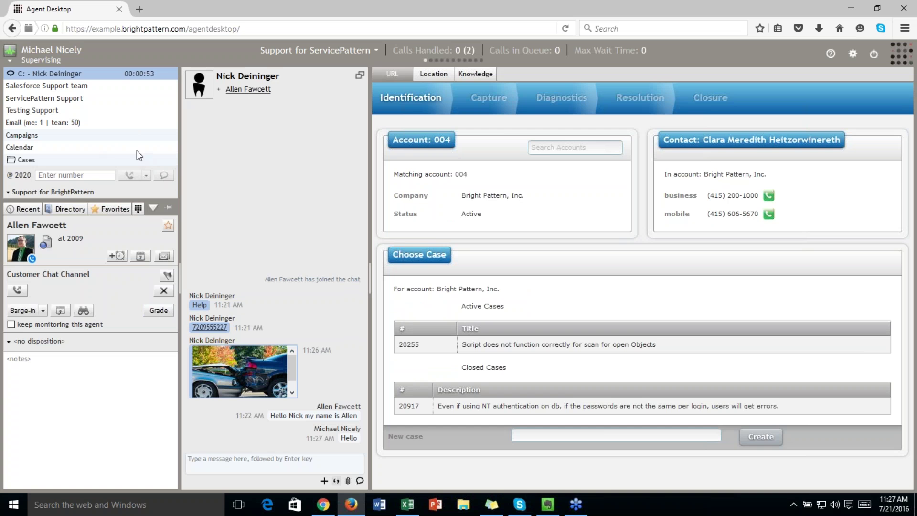
left_click(100, 134)
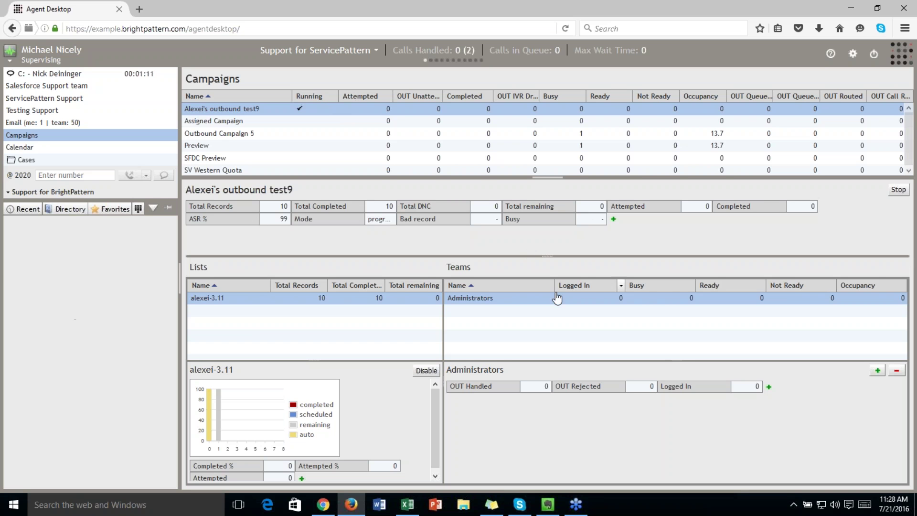
Review the Preview campaign's statistics, lists and teams, then return to the agent's desktop window
left_click(280, 148)
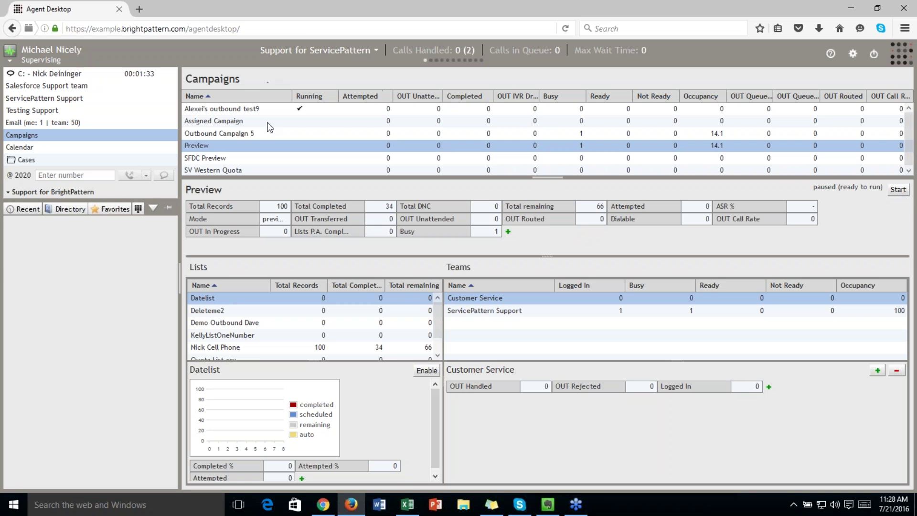
mouse_move(325, 507)
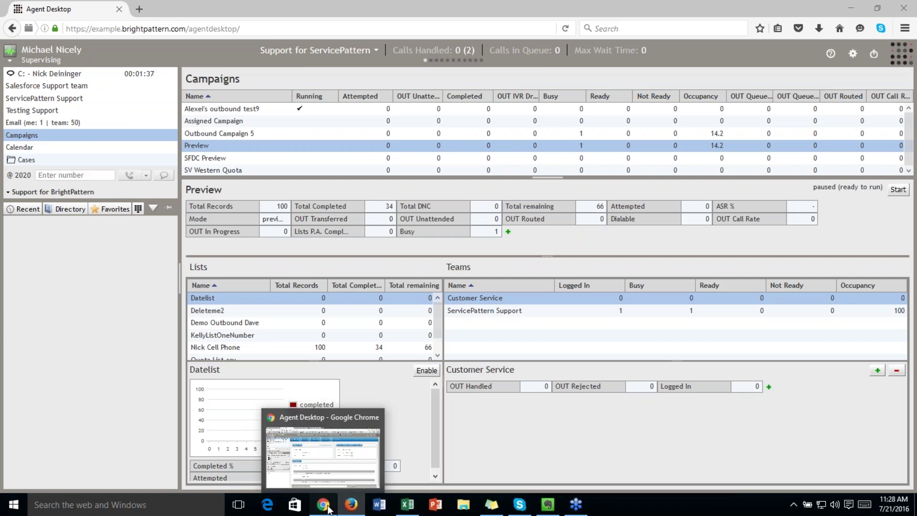
left_click(328, 508)
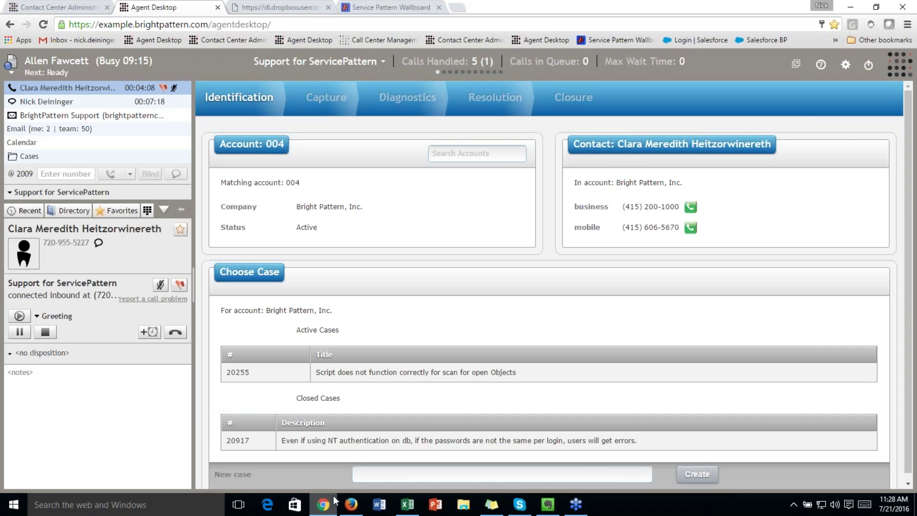
End the customer chat, check its post-chat feedback form, then hang up the call
left_click(132, 101)
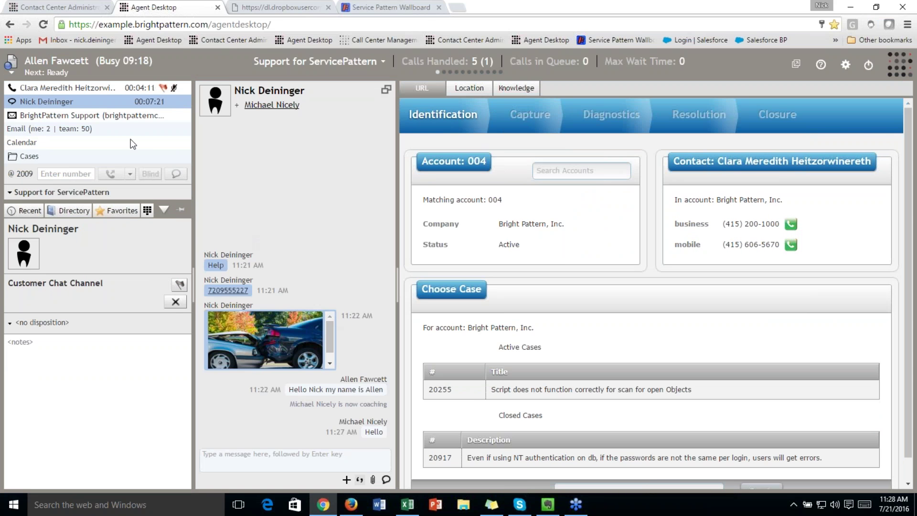
left_click(176, 304)
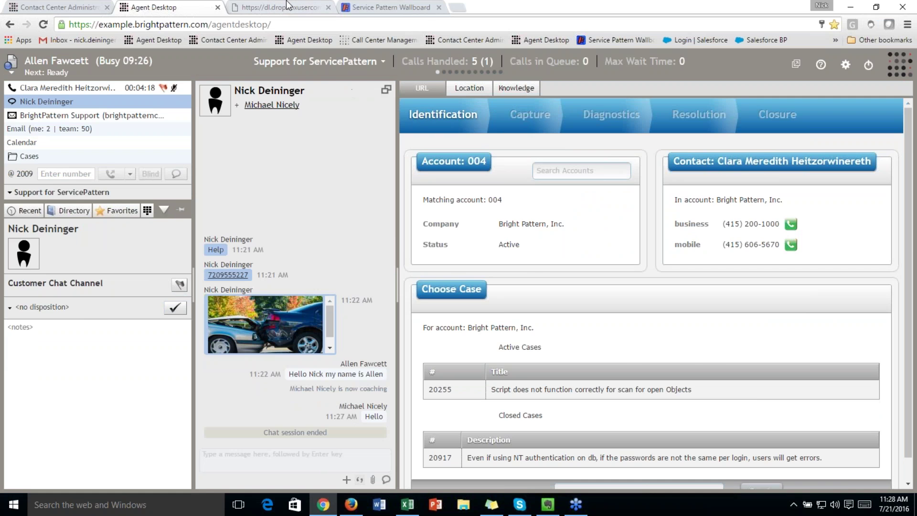
left_click(282, 7)
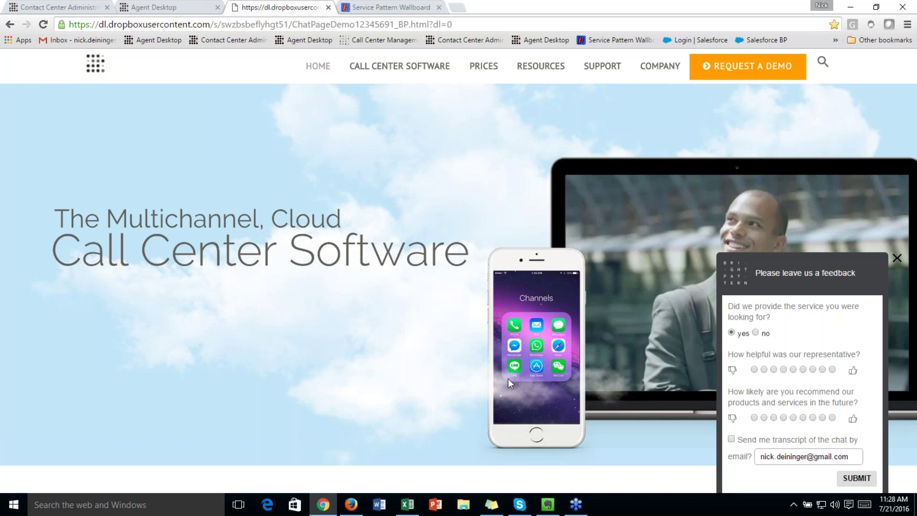
left_click(191, 7)
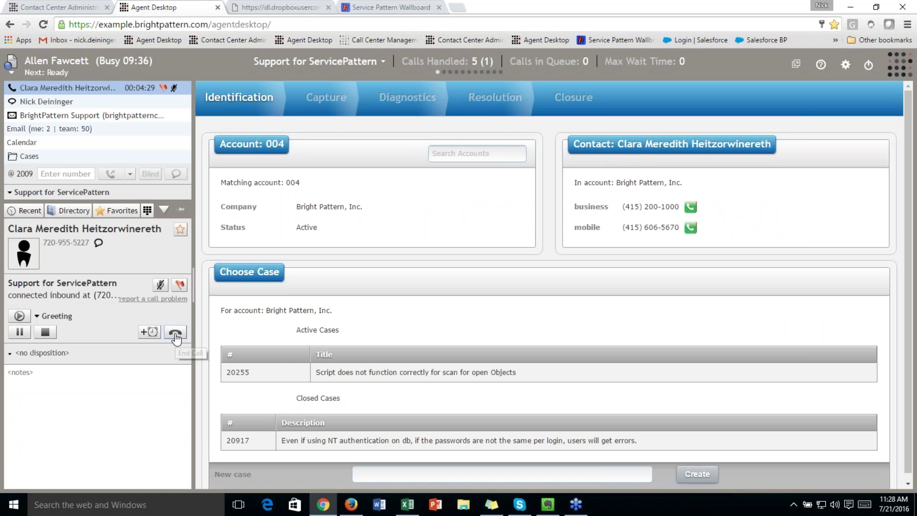
left_click(182, 335)
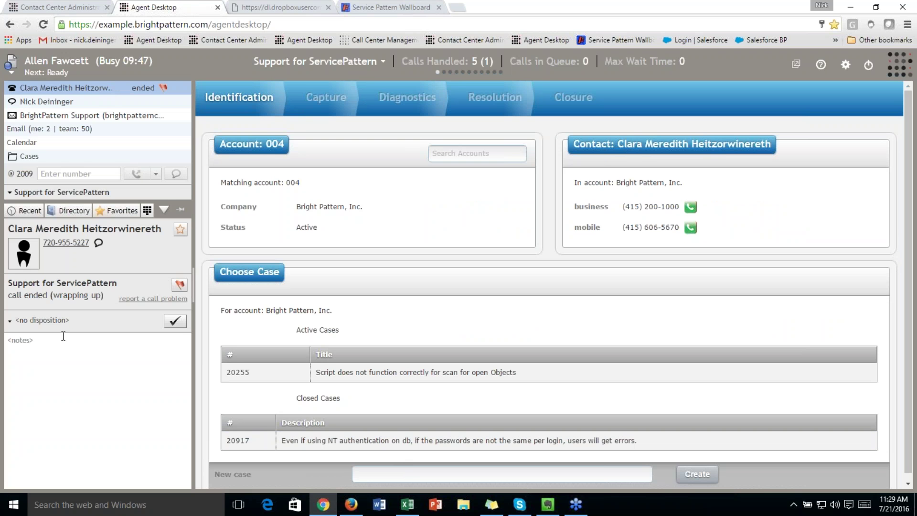
Finish the call's wrap-up with the Product Sold disposition
left_click(57, 321)
left_click(53, 353)
left_click(175, 320)
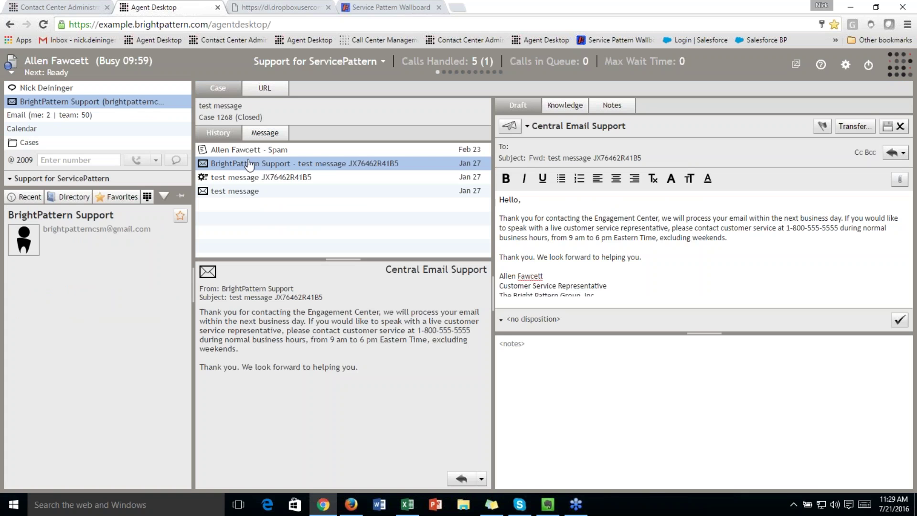
mouse_move(136, 102)
Compare two users' assigned roles, then list the 22 roles with the Admin role's privileges shown
left_click(61, 9)
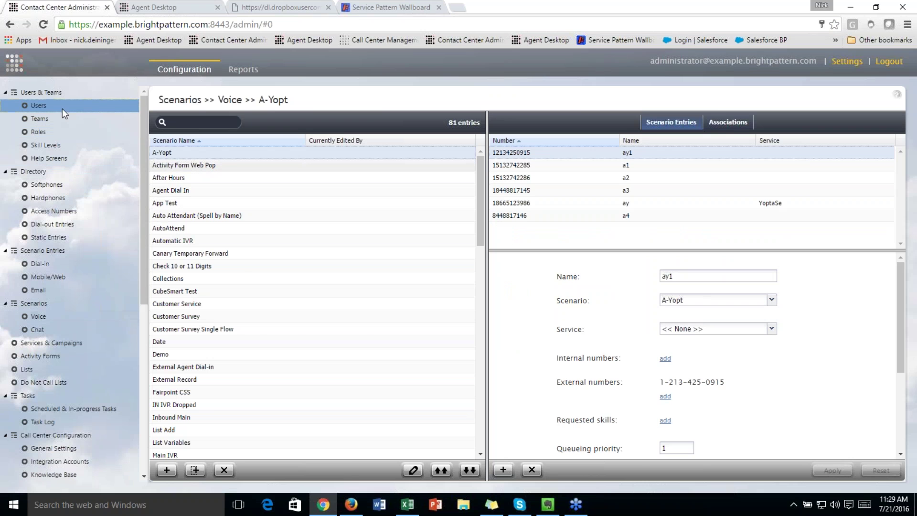
left_click(81, 106)
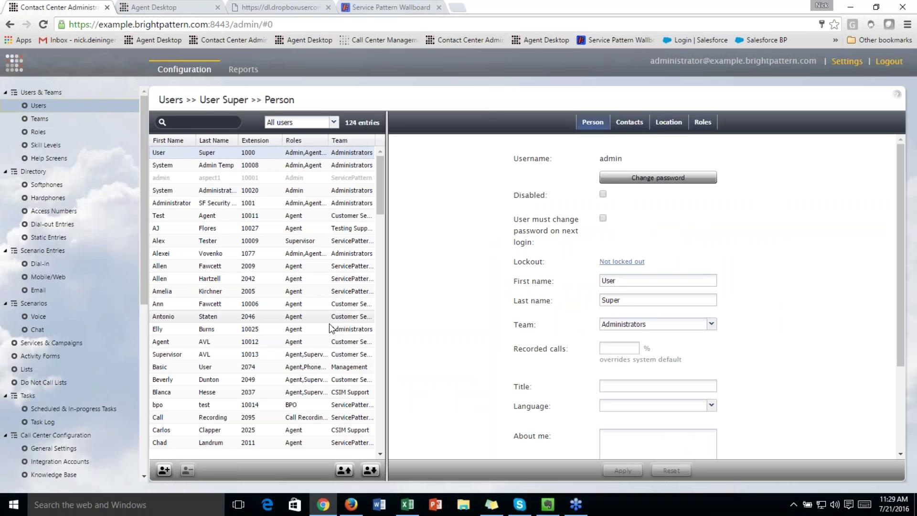
left_click(703, 122)
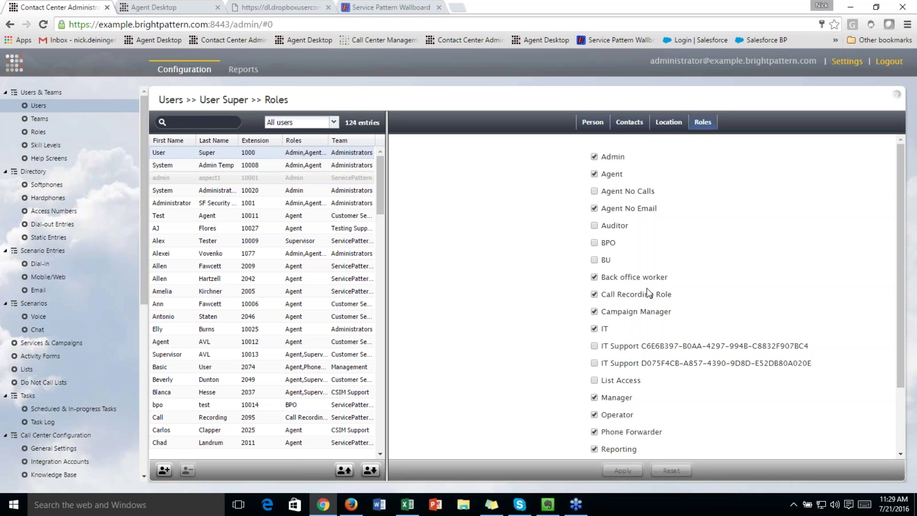
left_click(253, 306)
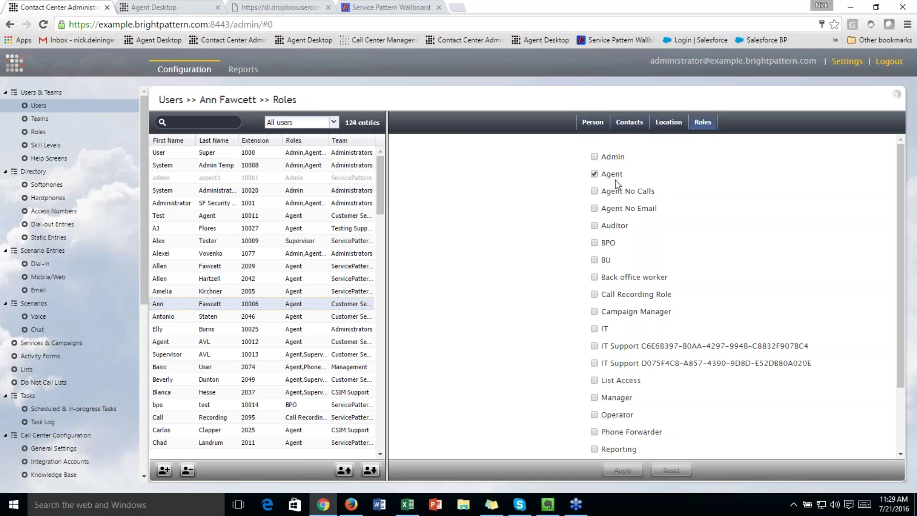
left_click(77, 134)
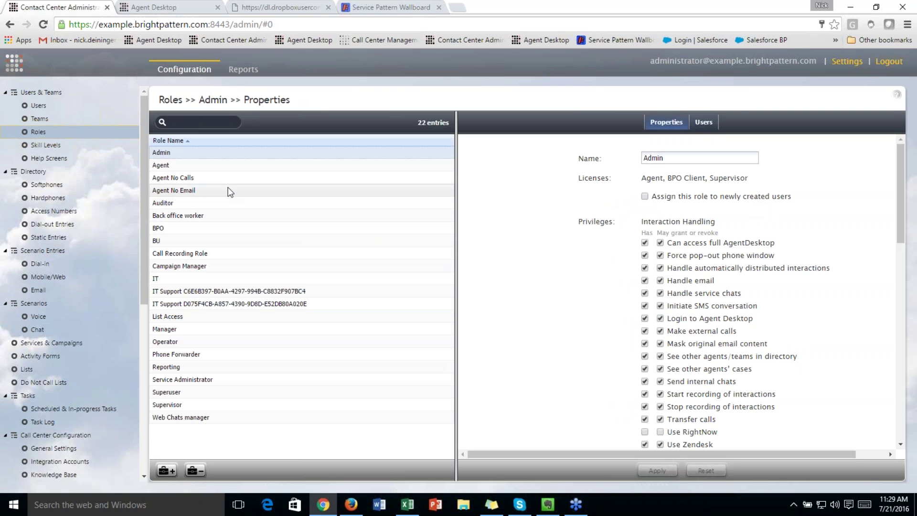
left_click(248, 165)
scroll(714, 286, "down", 3)
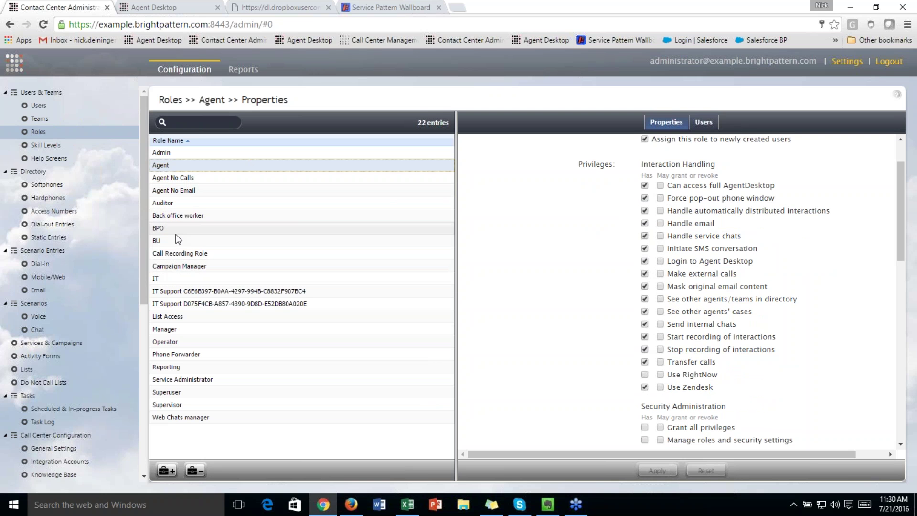
left_click(197, 154)
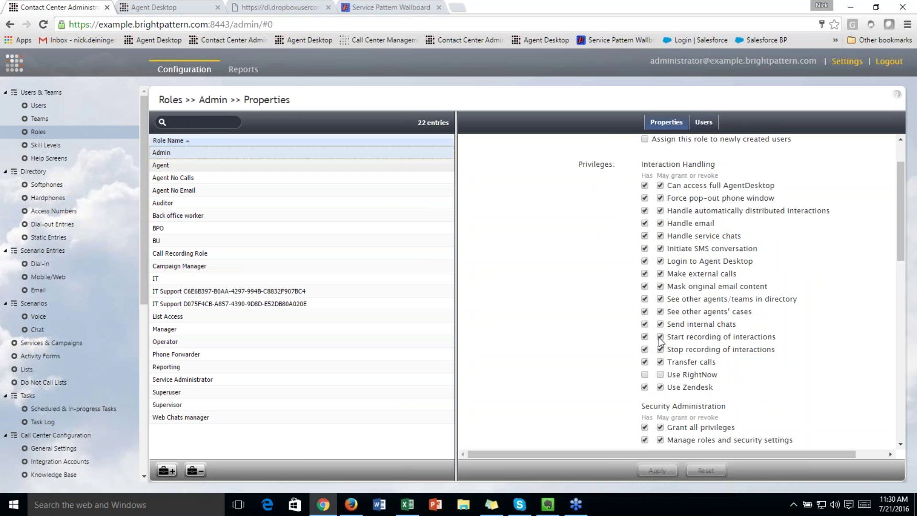
scroll(655, 346, "down", 3)
scroll(742, 293, "up", 5)
scroll(742, 294, "down", 4)
scroll(773, 291, "down", 15)
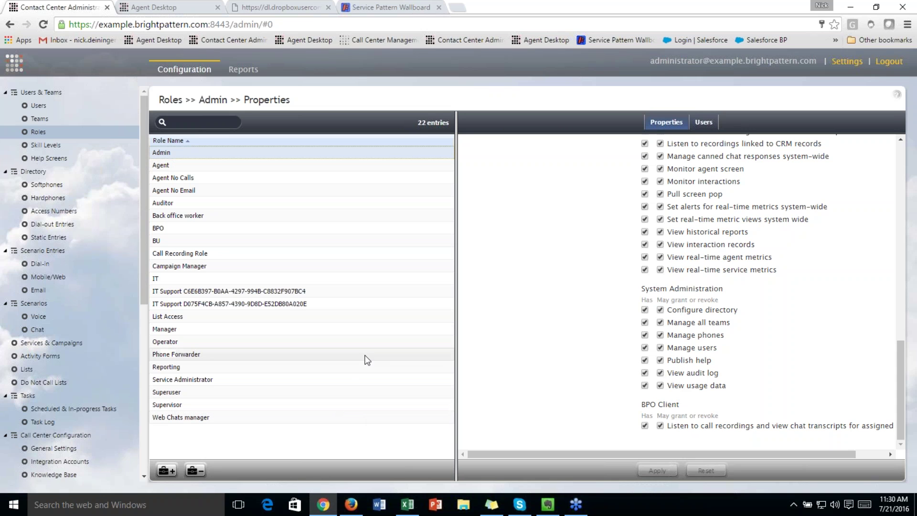
Scroll the Skill Levels grid to the Services columns and open an agent's Customer Chat level
left_click(77, 150)
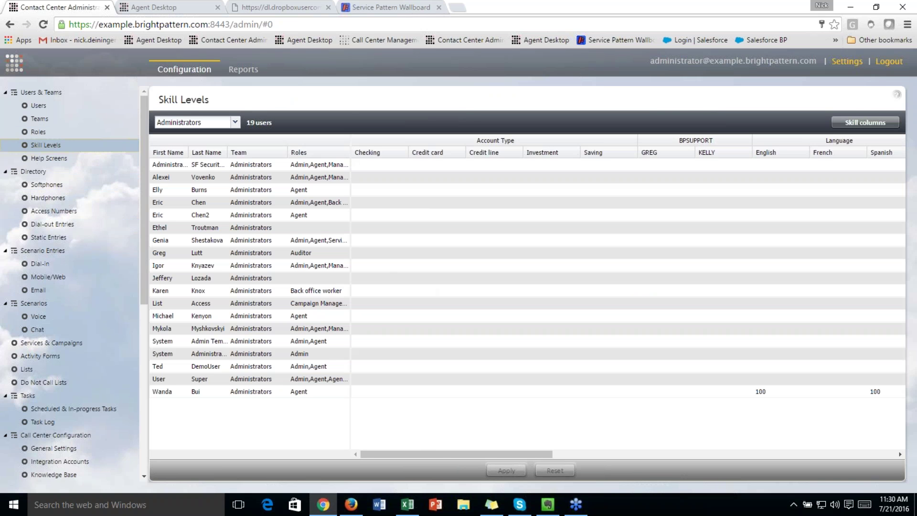
left_click_drag(431, 460, 630, 462)
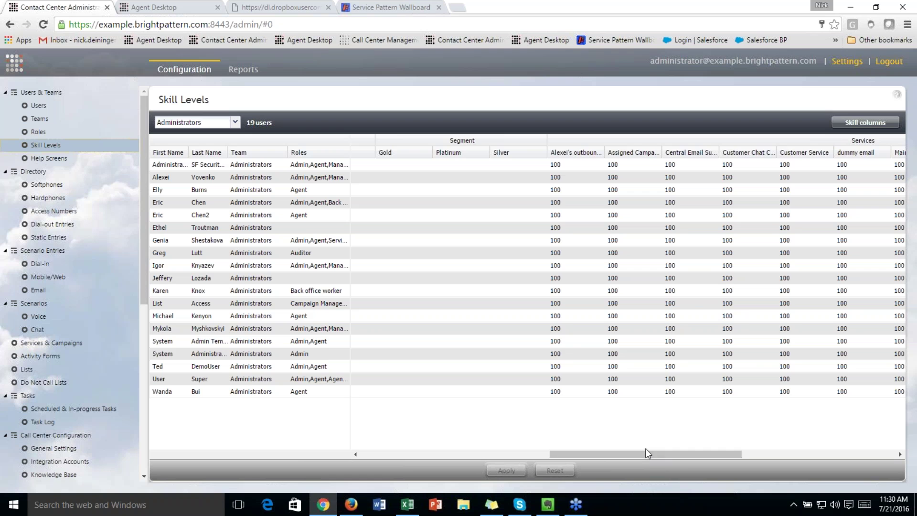
left_click_drag(652, 454, 712, 460)
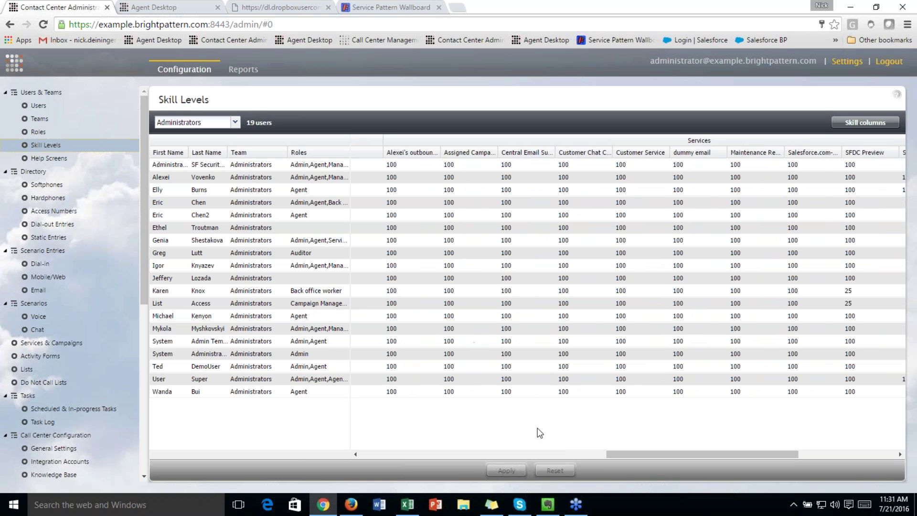
left_click_drag(619, 454, 434, 461)
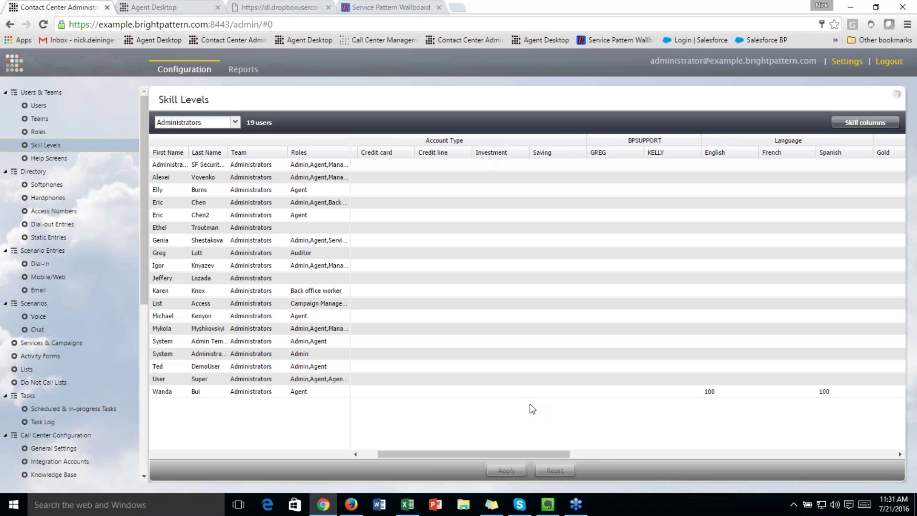
left_click_drag(554, 451, 806, 435)
left_click(524, 392)
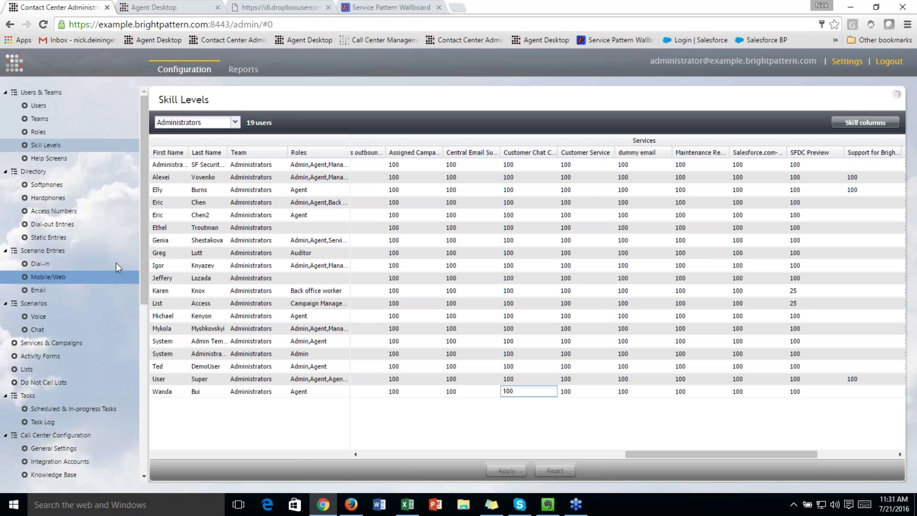
Open the Support-Service scenario from the Voice scenarios list
left_click(76, 316)
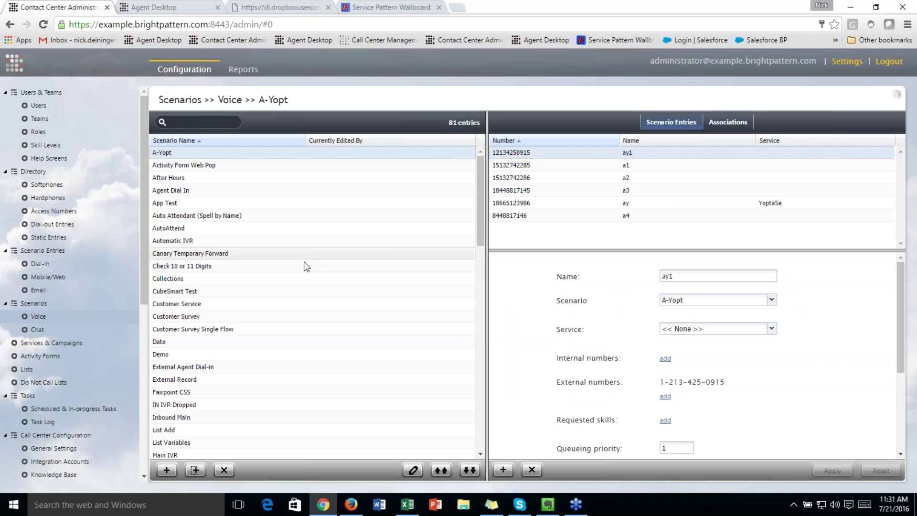
scroll(294, 325, "down", 12)
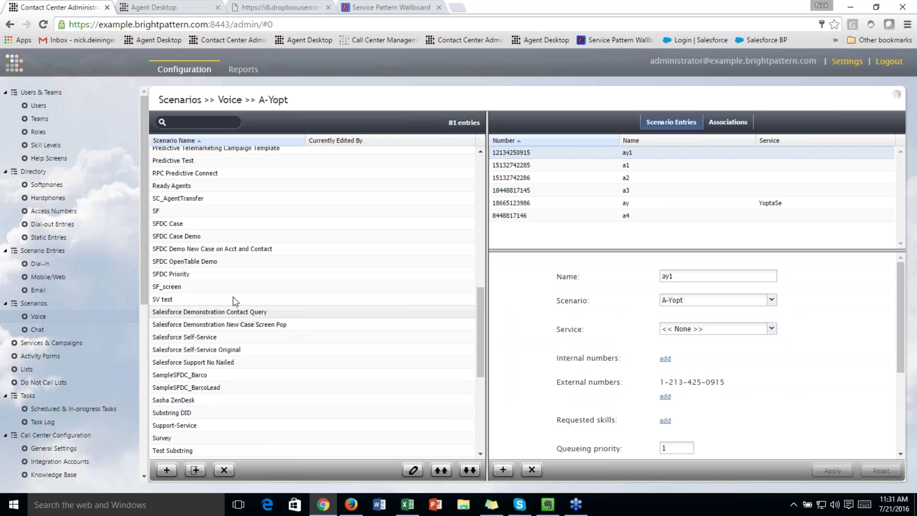
scroll(211, 303, "down", 5)
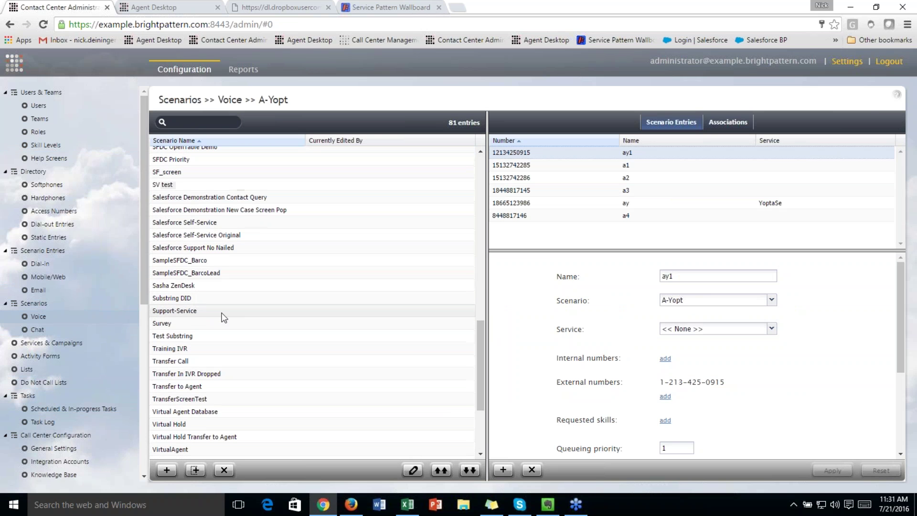
double_click(221, 312)
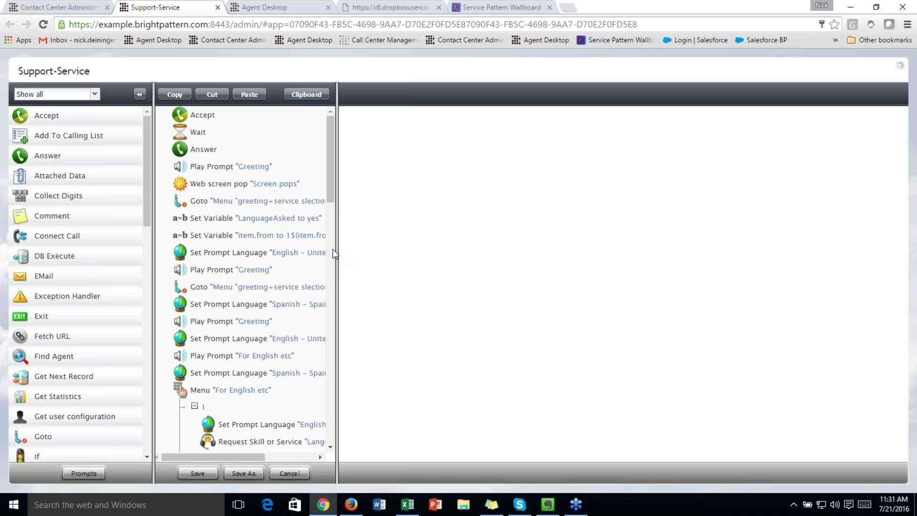
Widen the flow pane so step text is readable and scroll through the scenario
left_click_drag(332, 249, 414, 277)
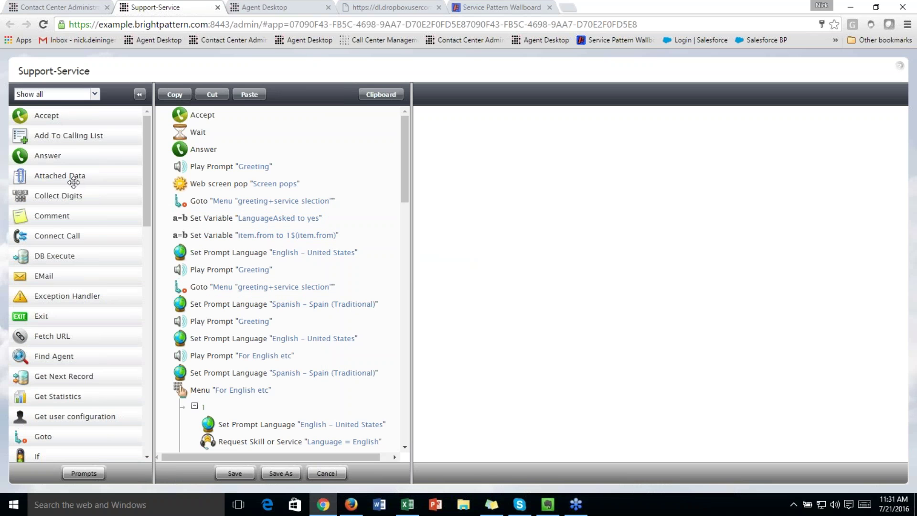
scroll(71, 177, "down", 2)
scroll(73, 182, "down", 1)
scroll(91, 275, "down", 6)
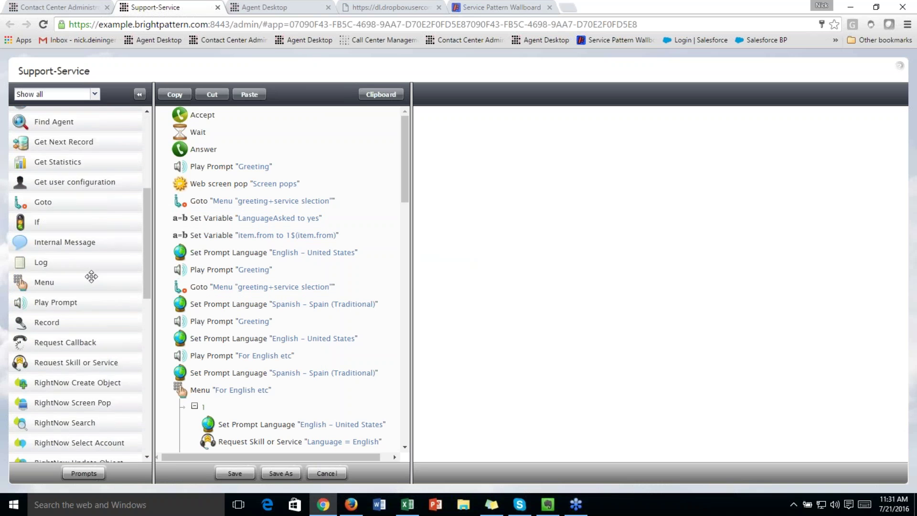
scroll(93, 305, "down", 3)
scroll(94, 260, "up", 3)
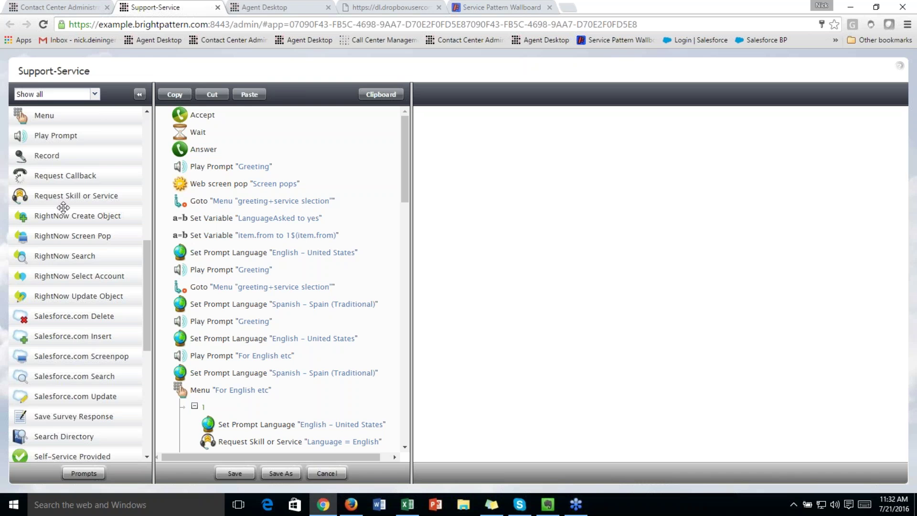
scroll(65, 306, "down", 1)
scroll(65, 306, "down", 5)
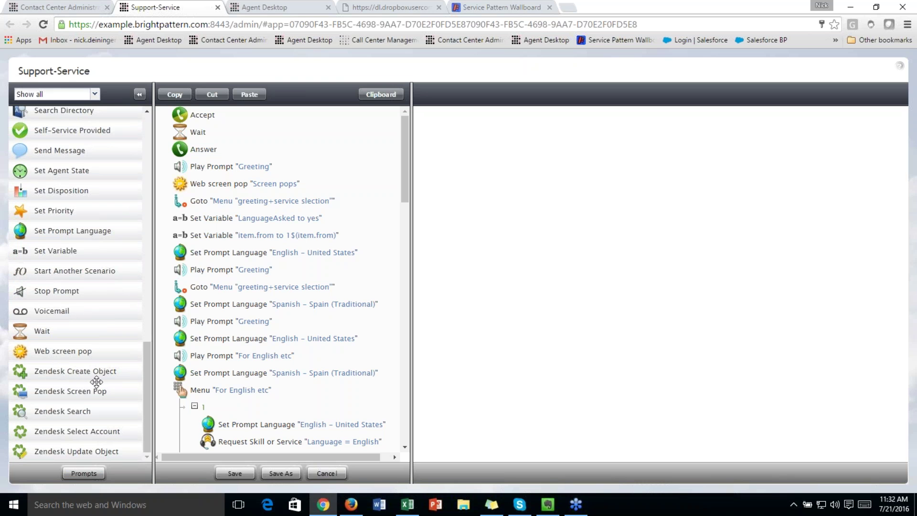
scroll(98, 378, "up", 15)
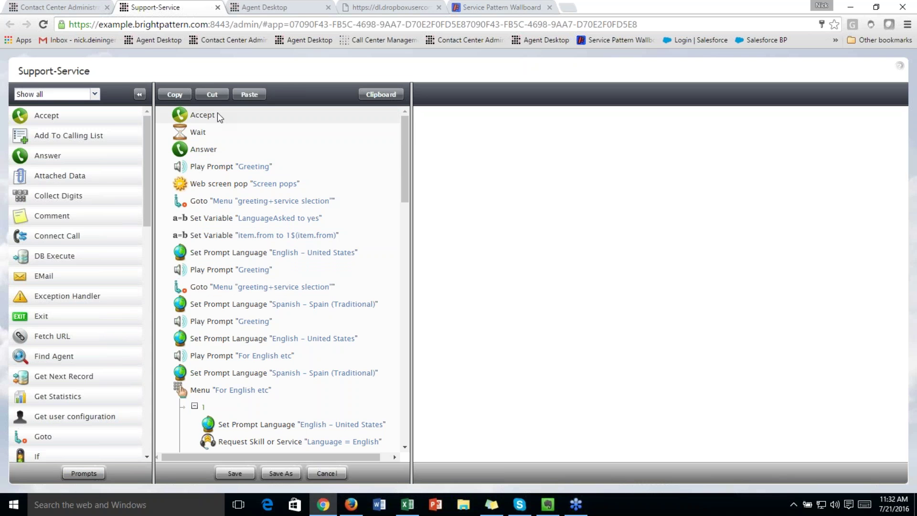
Inspect the Wait step and the Greeting prompt playing 'Thank you for calling Service Pattern!'
left_click(216, 128)
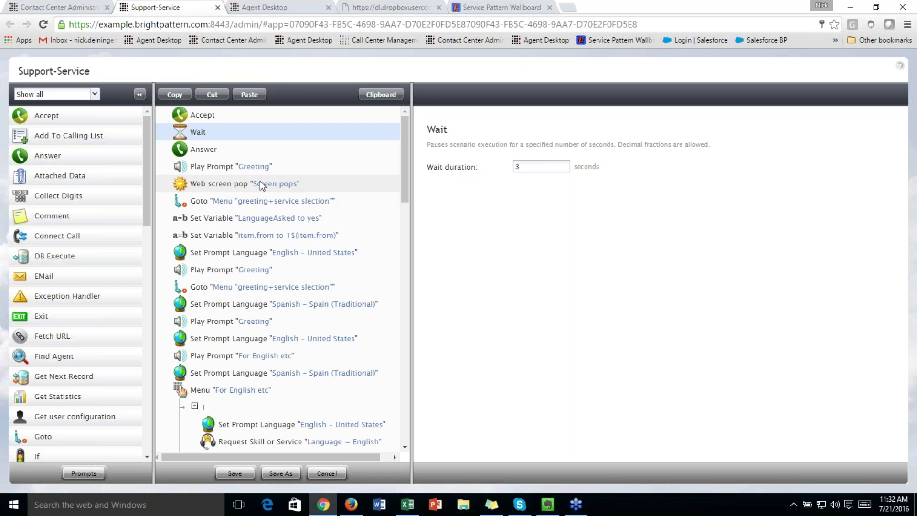
left_click(270, 168)
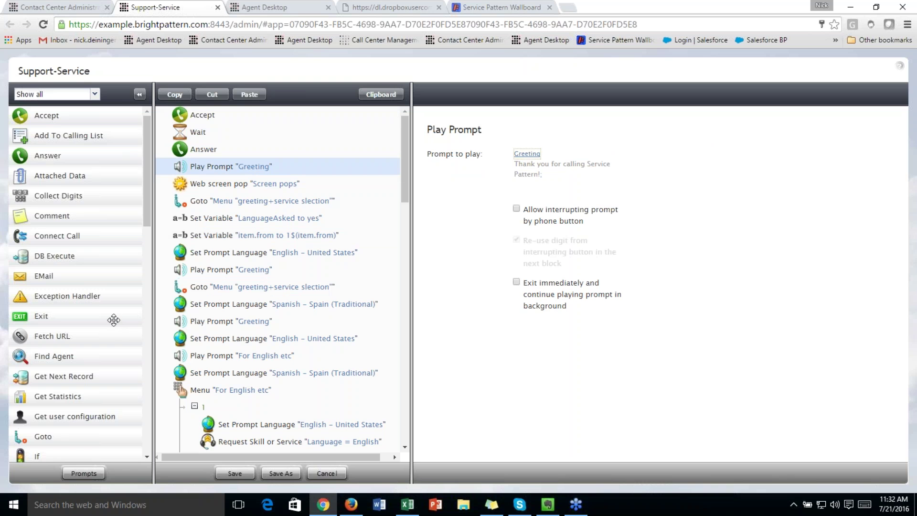
scroll(122, 338, "down", 5)
scroll(119, 340, "down", 6)
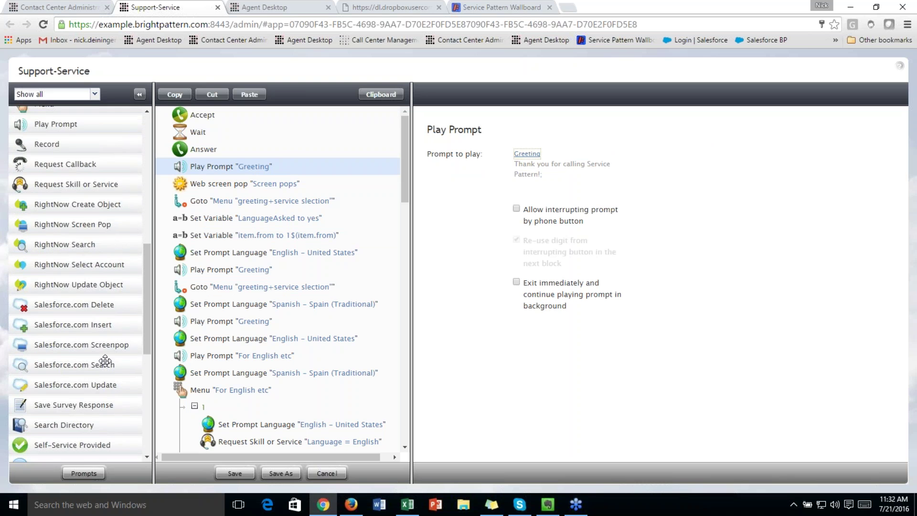
scroll(109, 366, "down", 6)
scroll(92, 377, "up", 1)
scroll(92, 377, "up", 14)
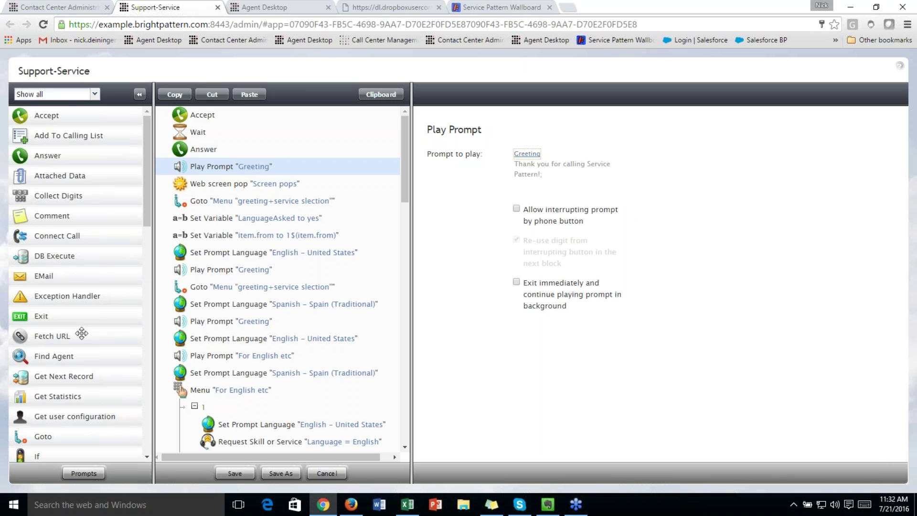
scroll(61, 313, "down", 1)
Insert a Fetch URL step after the Greeting prompt, followed by a DB Execute step
left_click_drag(53, 279, 209, 177)
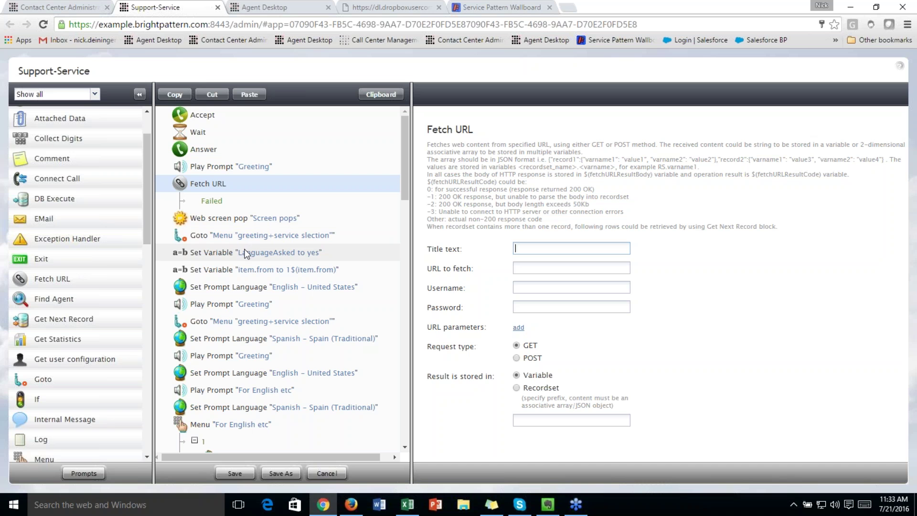
scroll(103, 275, "down", 1)
scroll(103, 275, "down", 1)
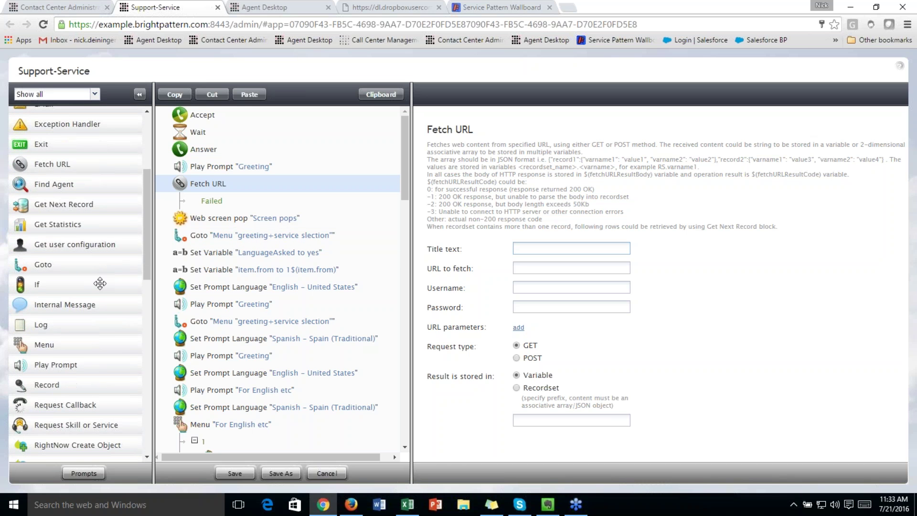
scroll(100, 286, "up", 1)
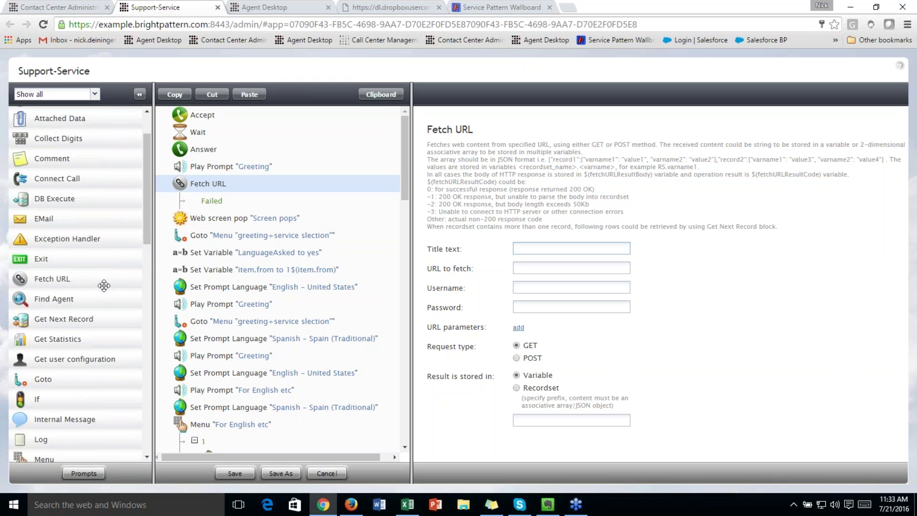
scroll(103, 285, "down", 4)
scroll(93, 290, "up", 3)
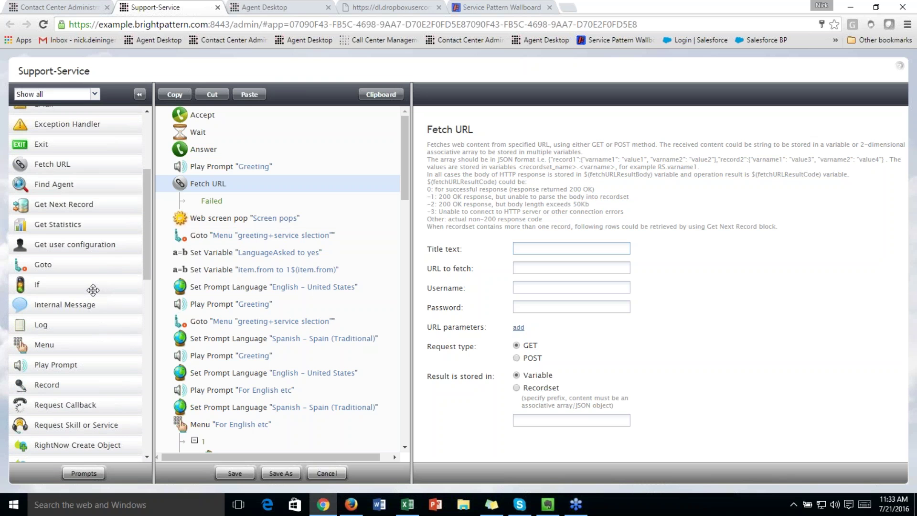
scroll(93, 290, "up", 2)
left_click_drag(59, 197, 209, 215)
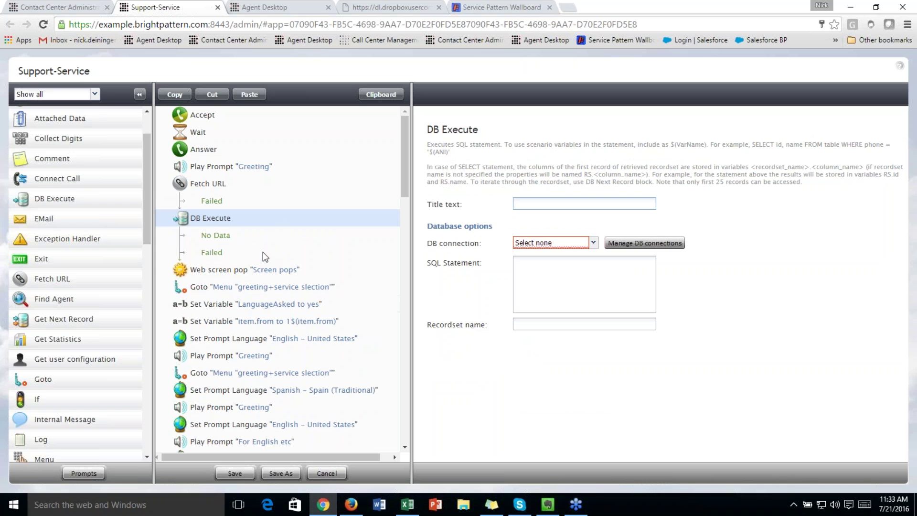
left_click(259, 269)
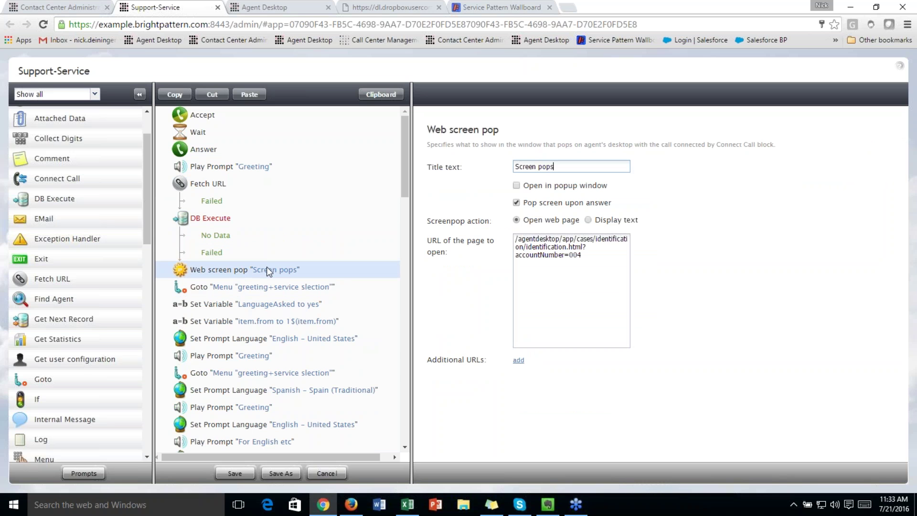
Check the Web screen pop URL and view the For English etc menu accepting choices 1 and 2
left_click(596, 257)
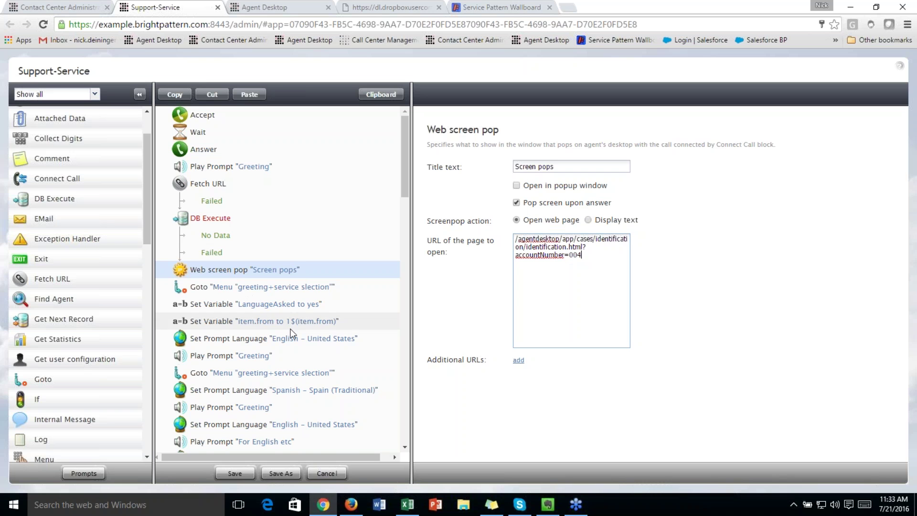
scroll(324, 316, "down", 3)
scroll(309, 308, "down", 2)
left_click(286, 242)
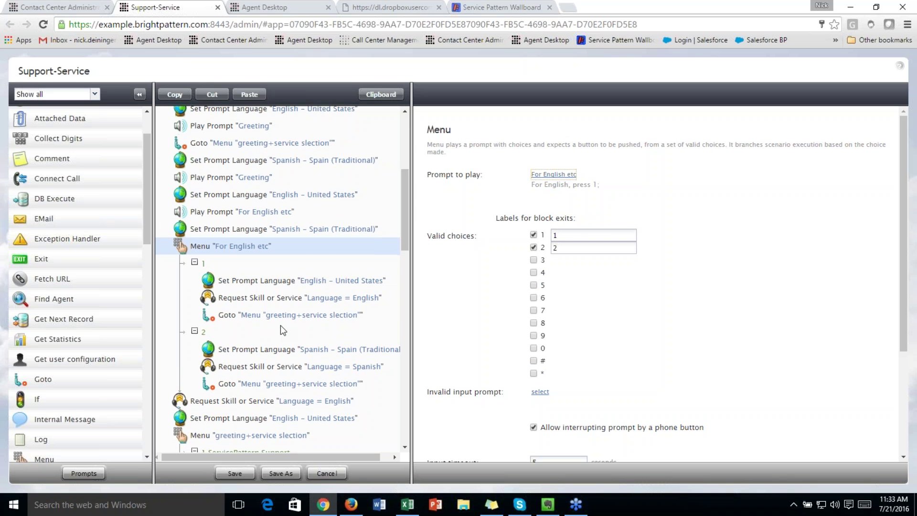
scroll(279, 325, "down", 3)
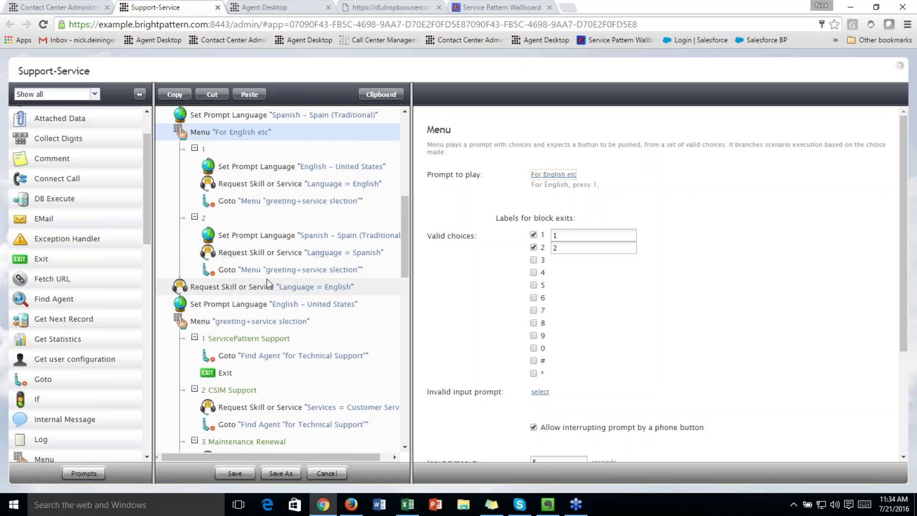
Collapse the option 1, option 2, ServicePattern Support, CSIM Support and Maintenance Renewal branches
left_click(195, 147)
left_click(194, 148)
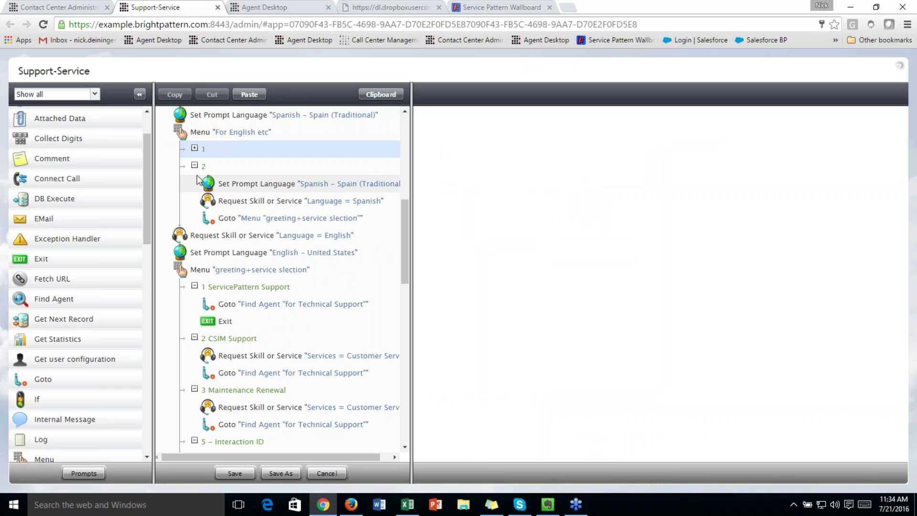
left_click(194, 166)
left_click(195, 235)
left_click(195, 252)
left_click(195, 269)
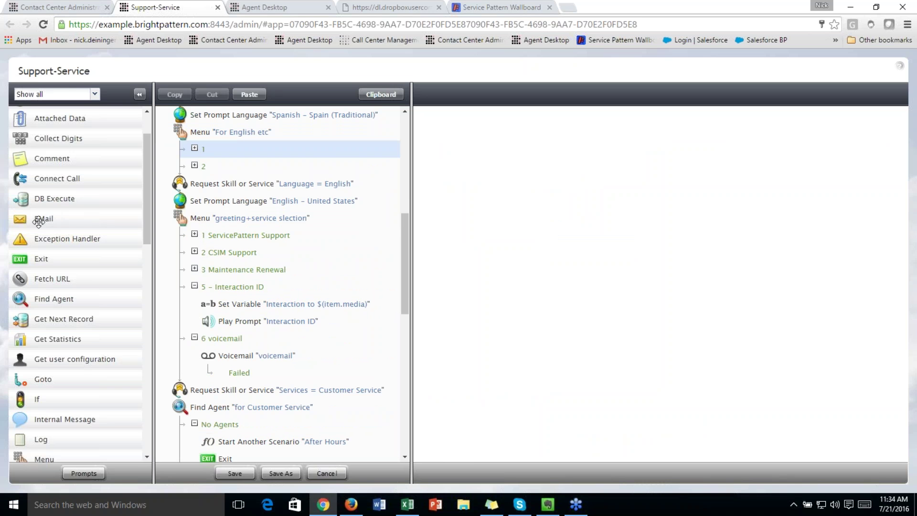
Add EMail and Send Message steps after the menu, with Send Message addressed to $(item.from)
scroll(73, 233, "up", 2)
scroll(83, 255, "down", 2)
left_click_drag(46, 219, 203, 177)
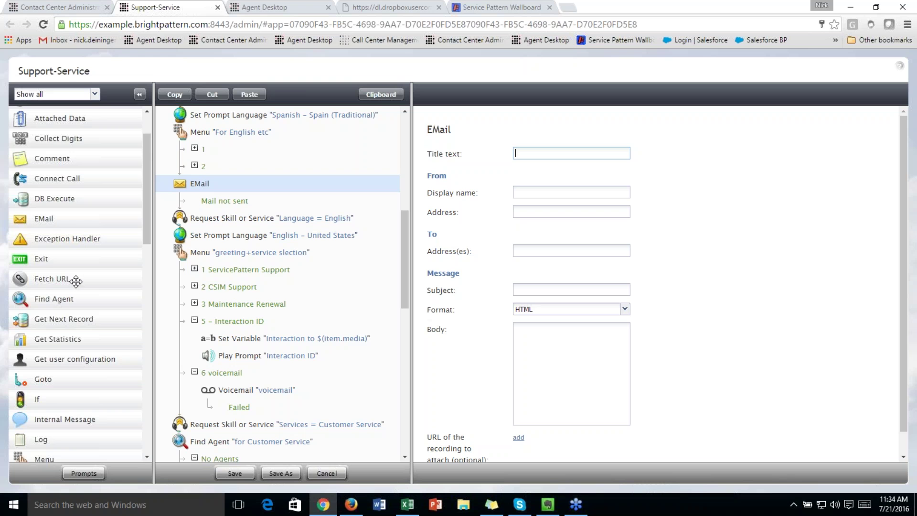
scroll(75, 285, "down", 4)
scroll(76, 285, "down", 10)
scroll(79, 275, "down", 3)
left_click_drag(60, 304, 222, 184)
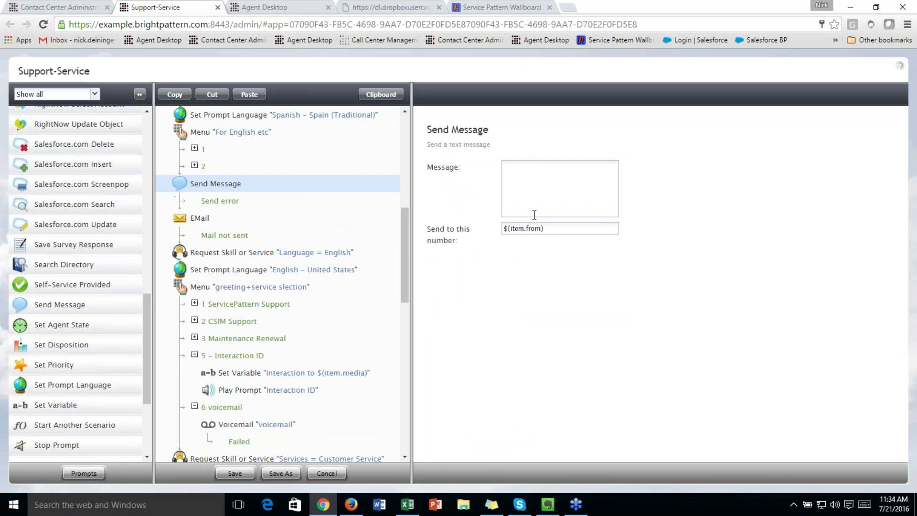
triple_click(562, 228)
left_click(552, 232)
key("shift+Tab")
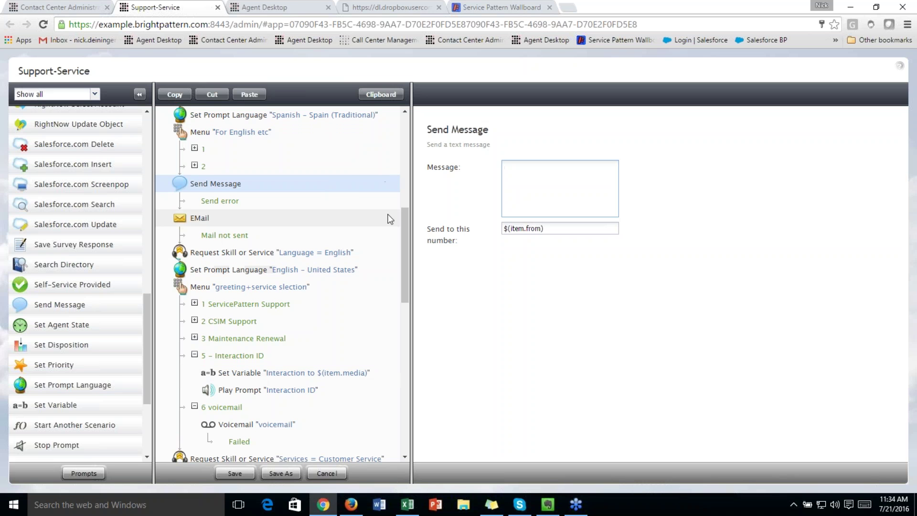
scroll(312, 298, "down", 7)
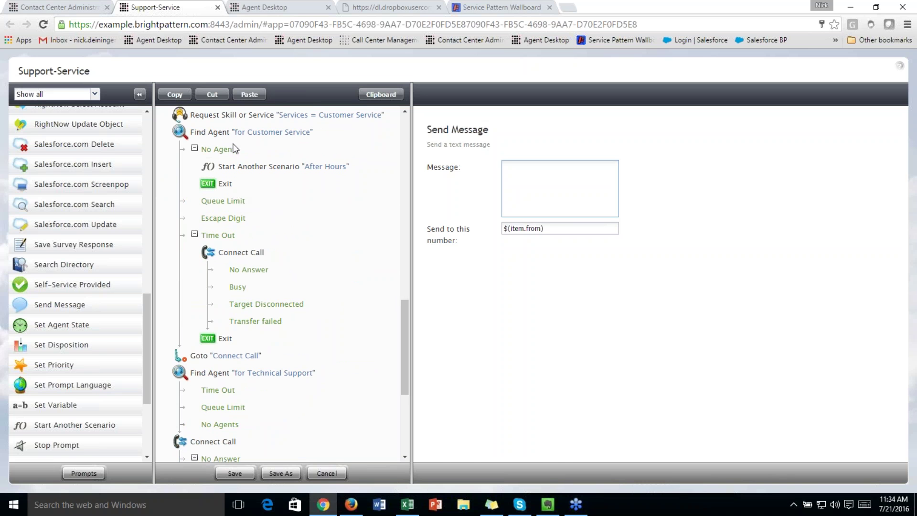
Add a 60–120 sec wait interval to Find Agent 'for Customer Service' with a specific-skill condition
left_click(240, 138)
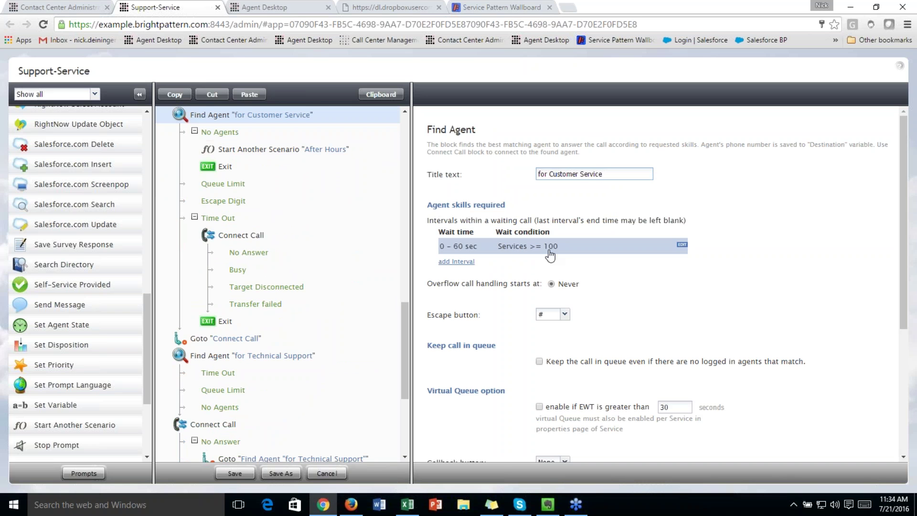
left_click(467, 264)
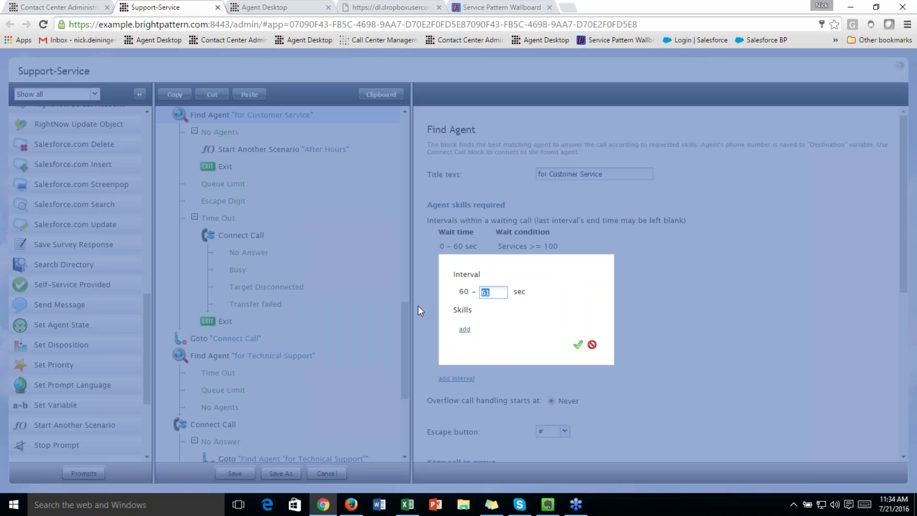
type("120")
left_click(466, 331)
left_click(526, 334)
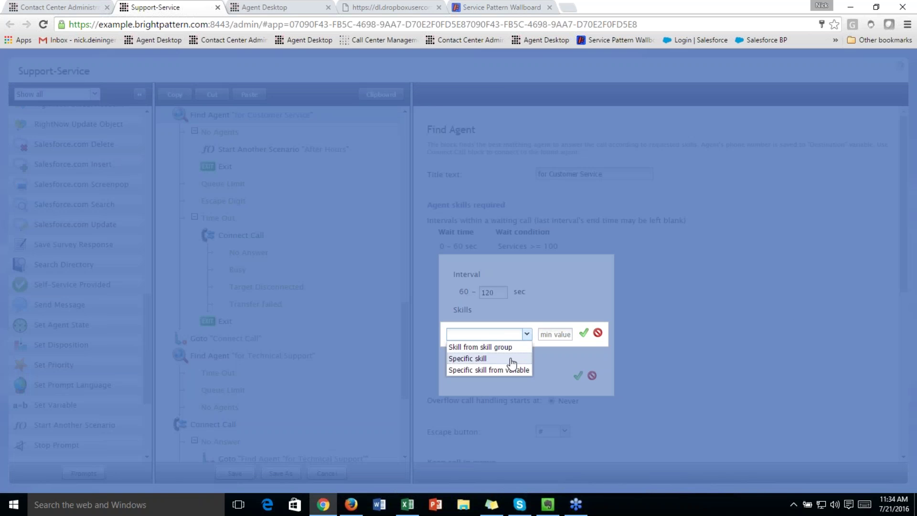
left_click(511, 359)
Require the Services skill OpenTable Reservations at minimum 75 and confirm the interval
left_click(609, 336)
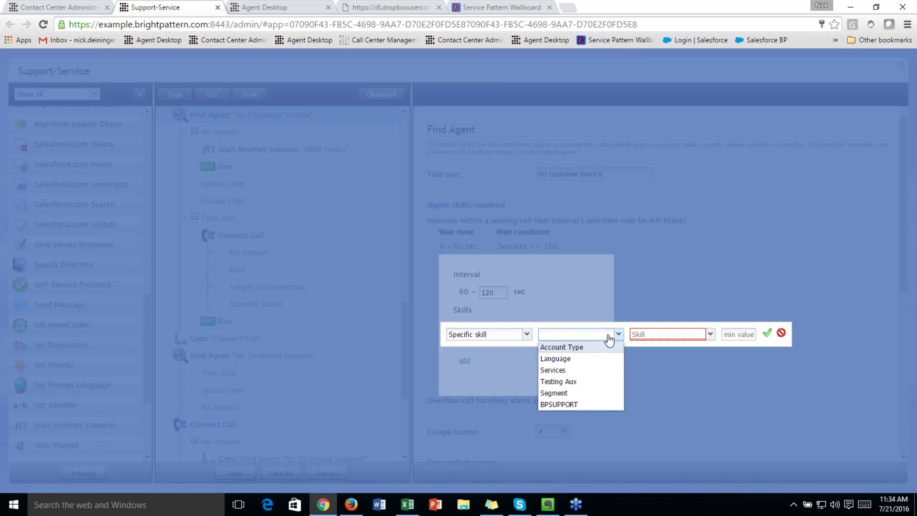
left_click(590, 374)
left_click(733, 338)
type("100")
key("BackSpace")
key("BackSpace")
key("BackSpace")
type("75")
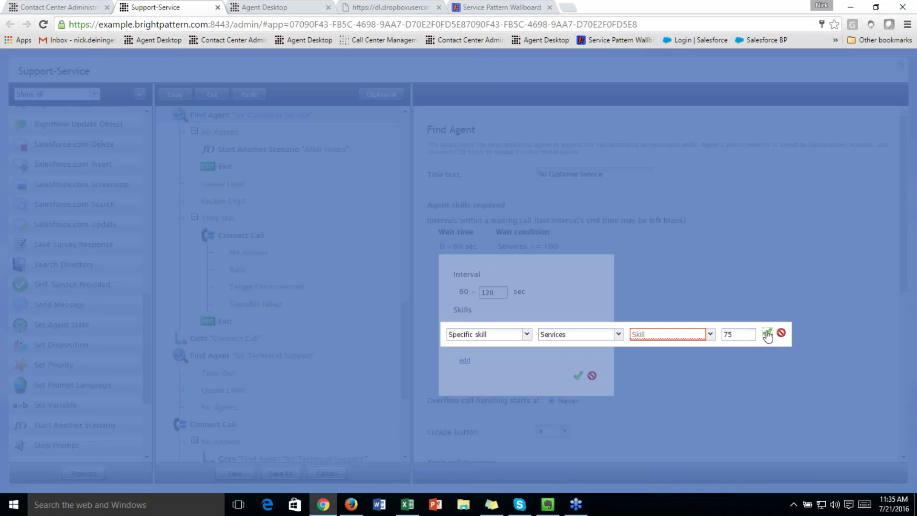
left_click(694, 334)
left_click(666, 210)
left_click(766, 332)
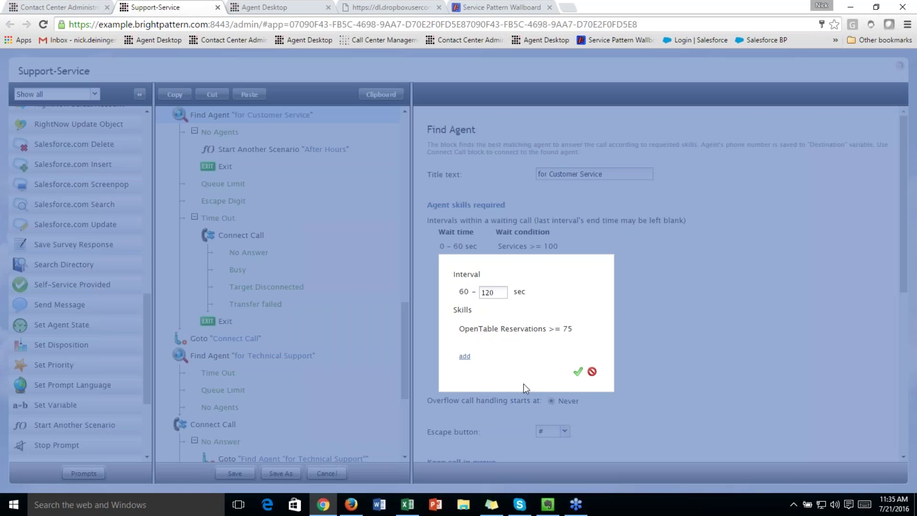
left_click(578, 371)
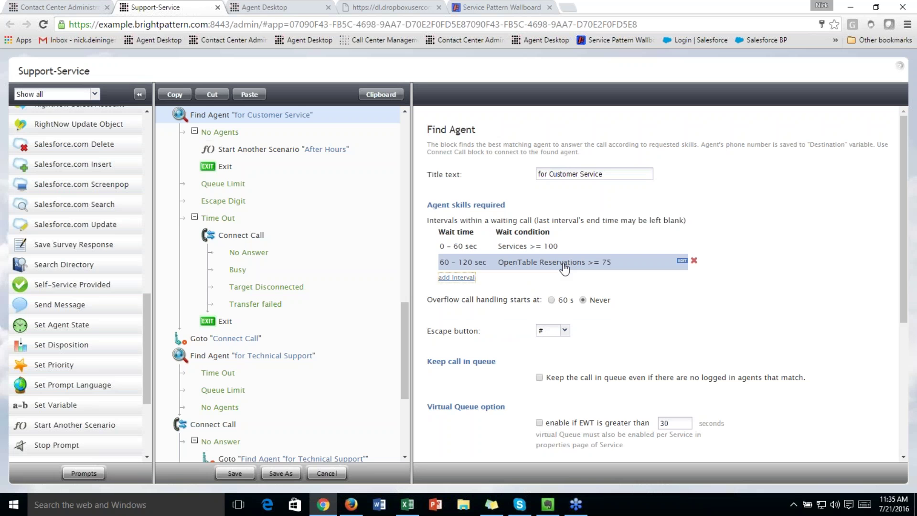
Cancel the Support-Service scenario edits and leave without saving
scroll(596, 348, "down", 5)
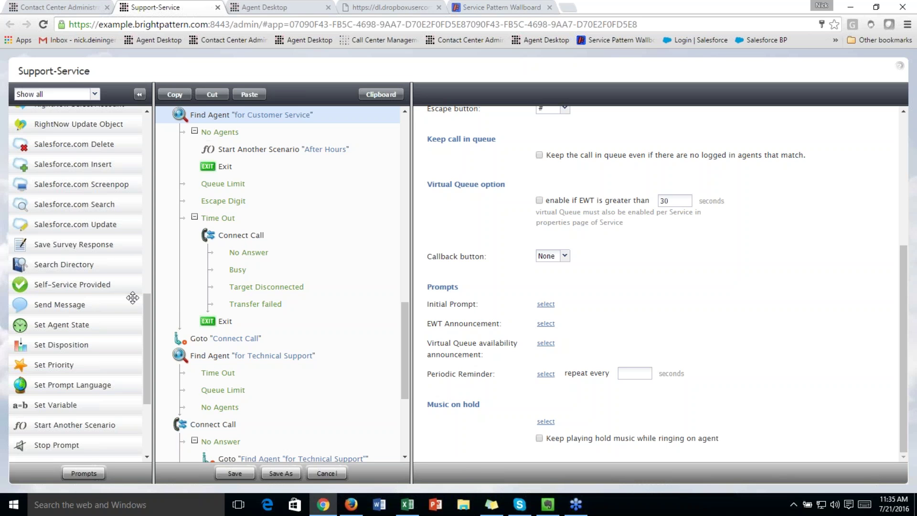
scroll(92, 306, "up", 20)
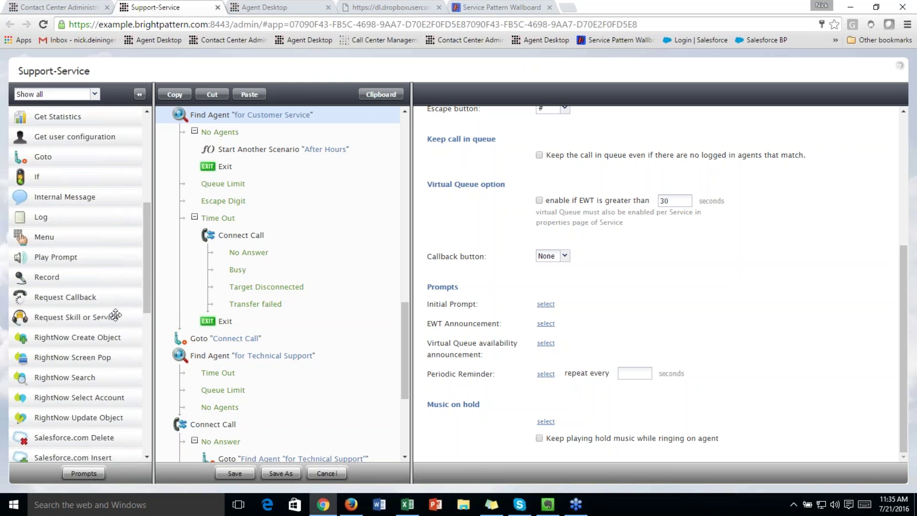
scroll(83, 302, "down", 8)
scroll(62, 268, "up", 3)
scroll(62, 268, "up", 3)
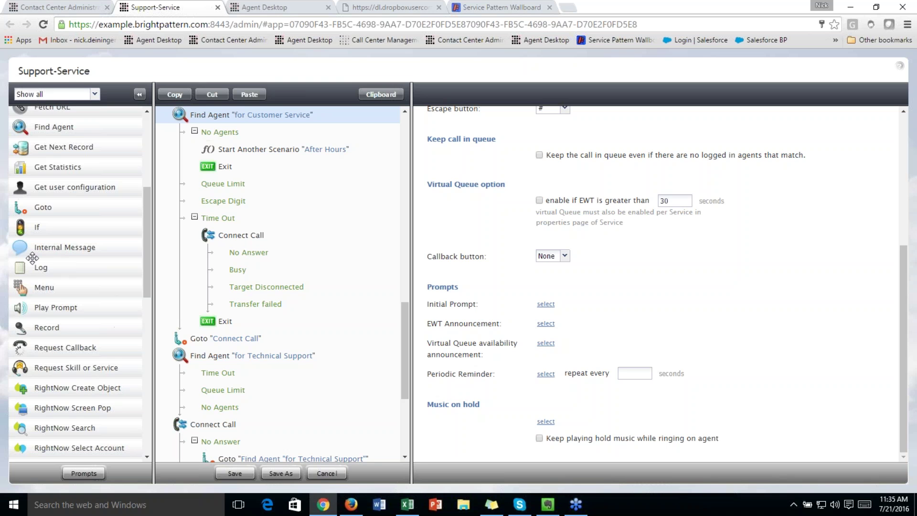
scroll(86, 310, "down", 2)
scroll(86, 308, "down", 5)
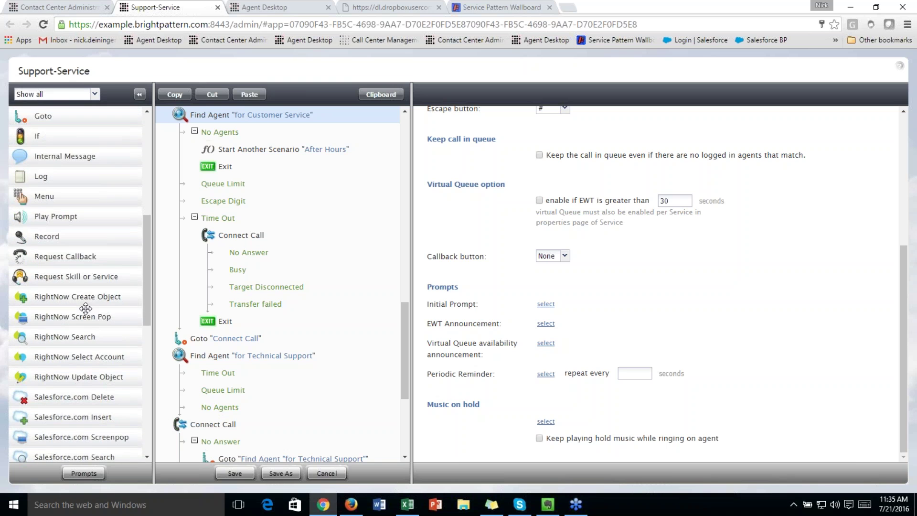
scroll(85, 308, "down", 8)
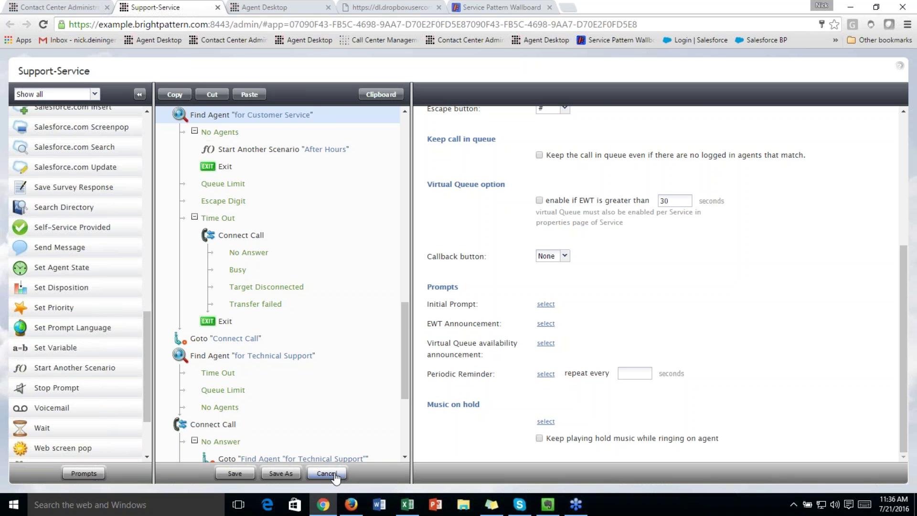
left_click(334, 474)
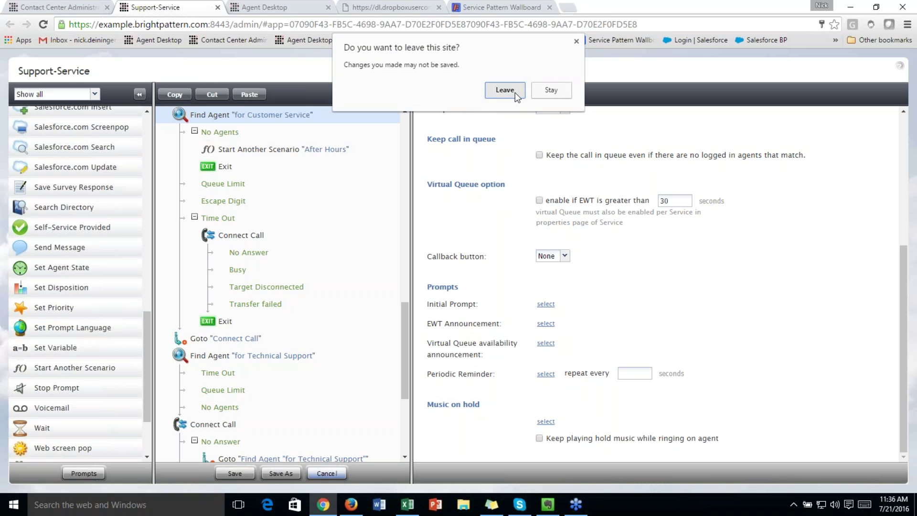
left_click(514, 93)
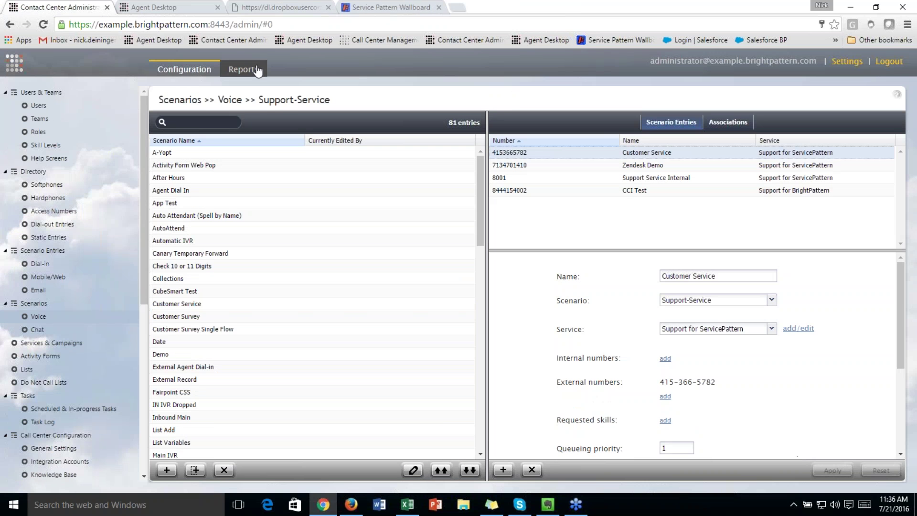
Show the Reports page listing Agent/Team Reports such as Agent Activity and Call Detail
left_click(258, 71)
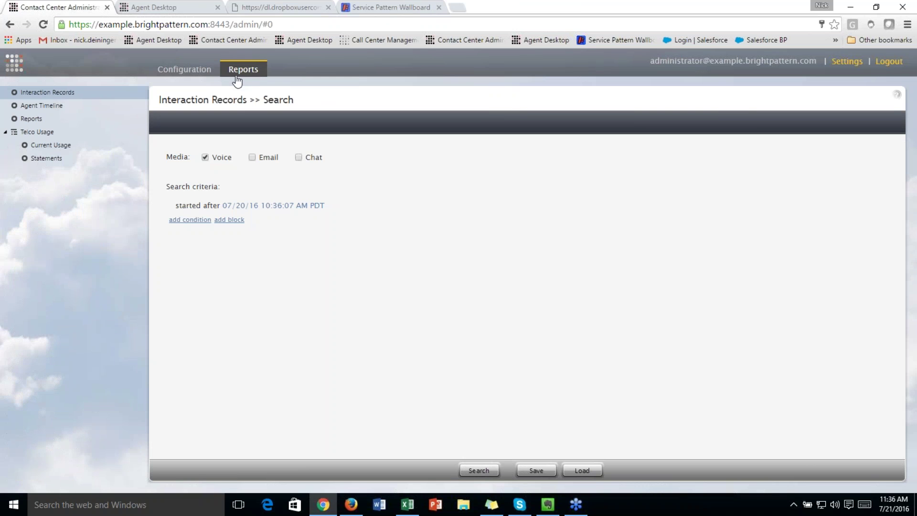
left_click(111, 124)
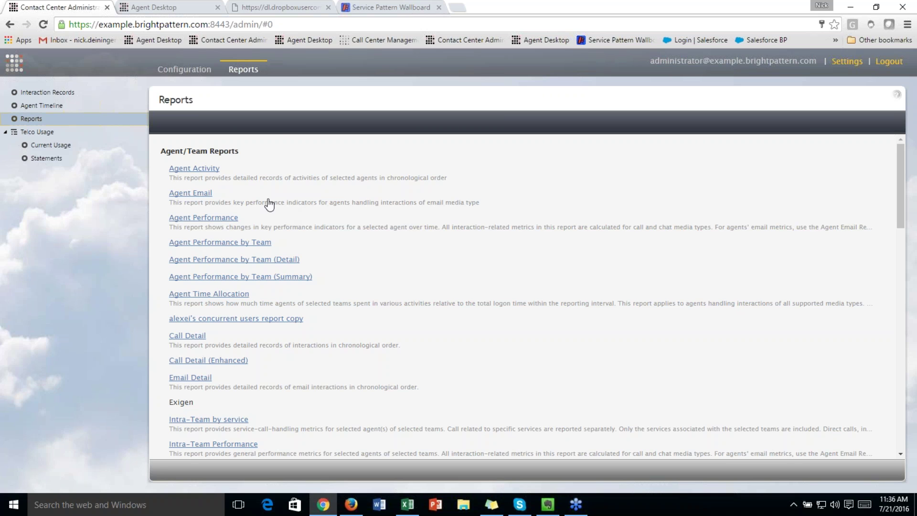
Run the Agent Performance report for the selected agent over 7/20/16–7/21/16, then close it
left_click(226, 219)
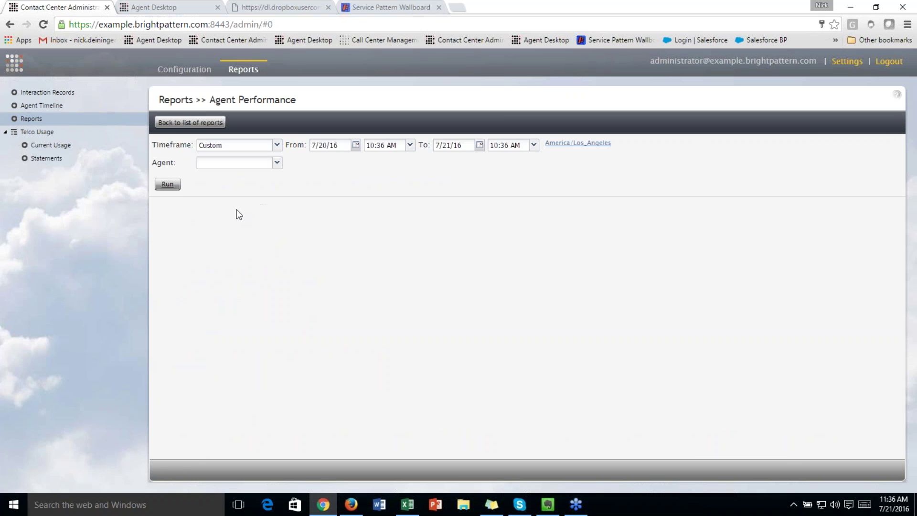
left_click(277, 163)
left_click(246, 235)
left_click(167, 185)
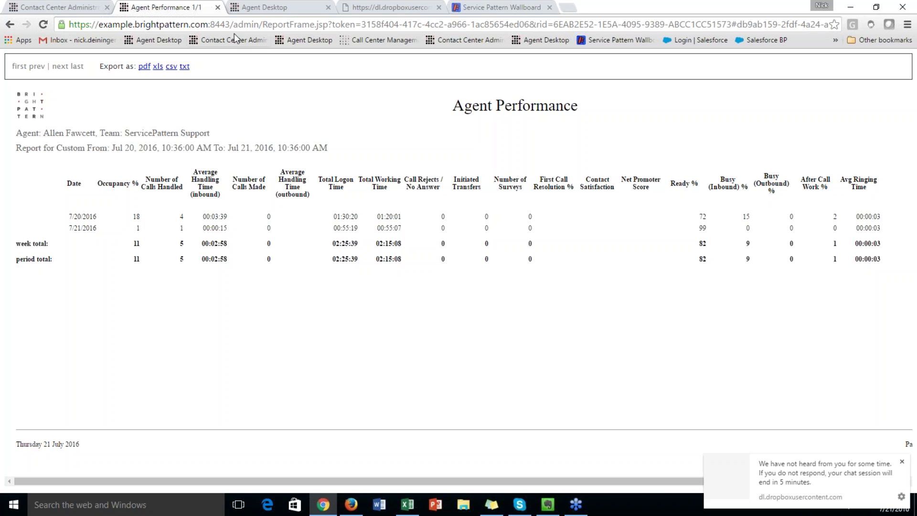
left_click(218, 8)
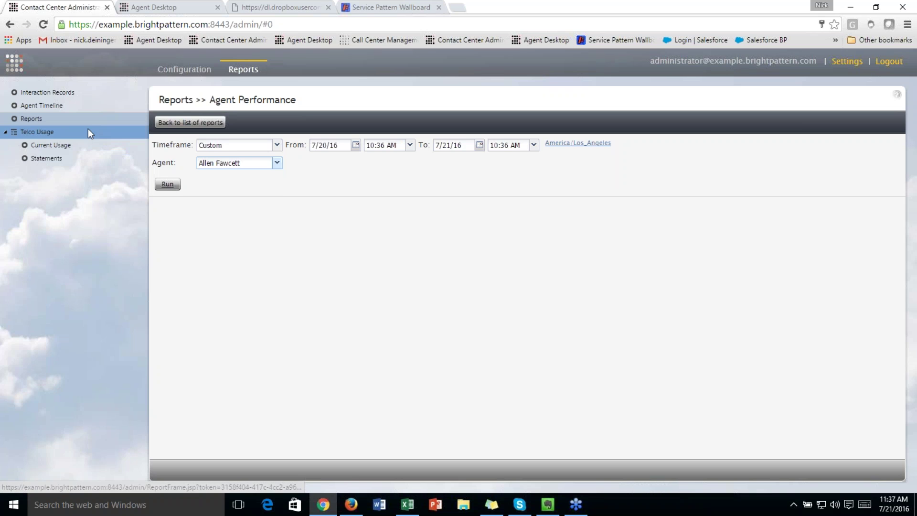
Search this week's Agent Timeline for the agent and select the 10:19:09 and 10:21:06 entries
left_click(75, 108)
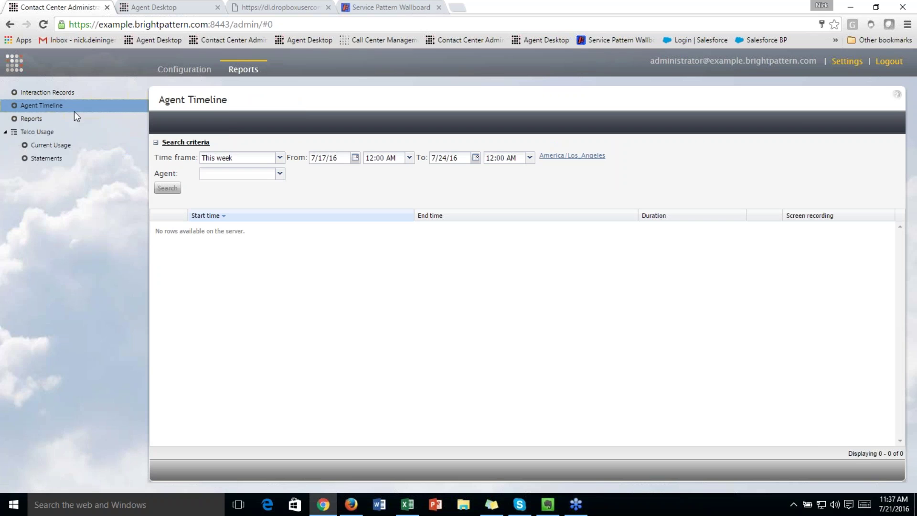
left_click(279, 173)
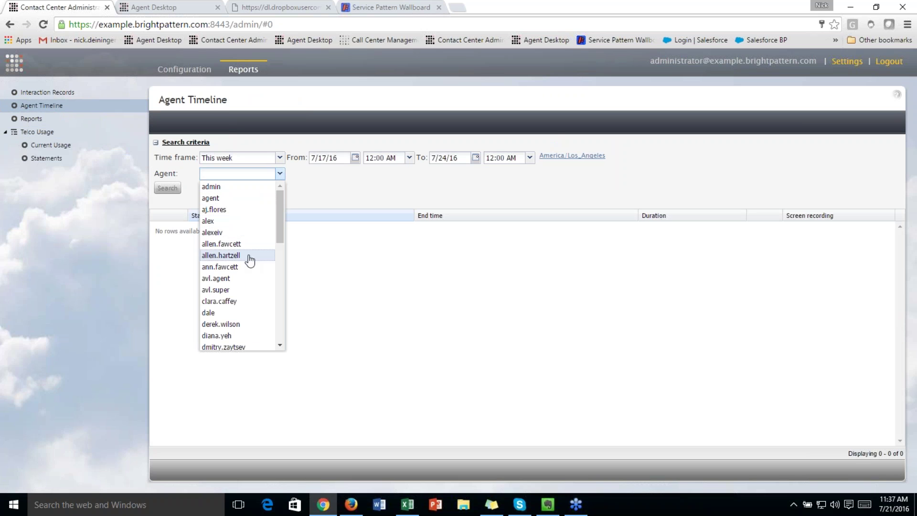
left_click(239, 244)
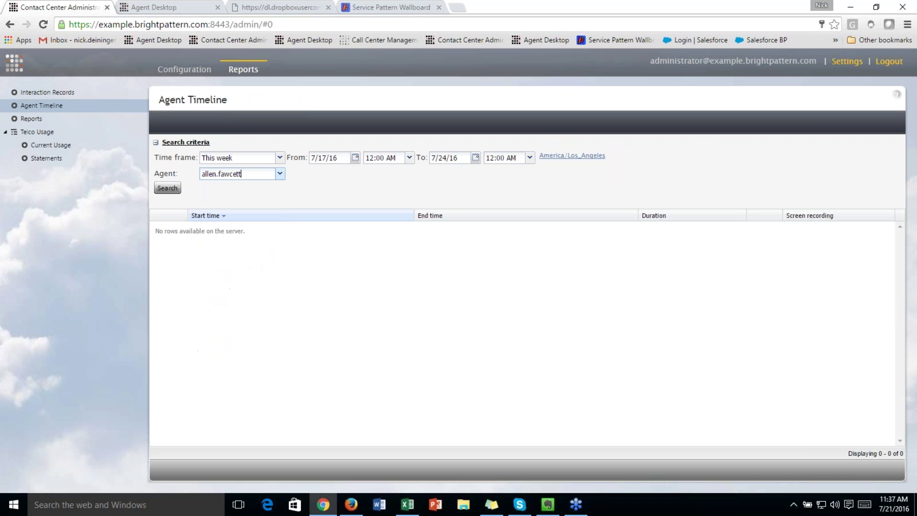
left_click(167, 187)
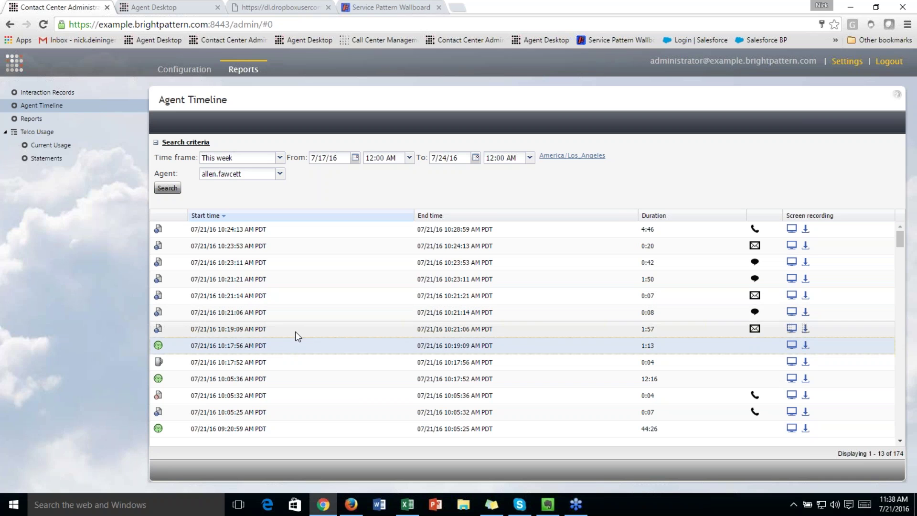
left_click(156, 322)
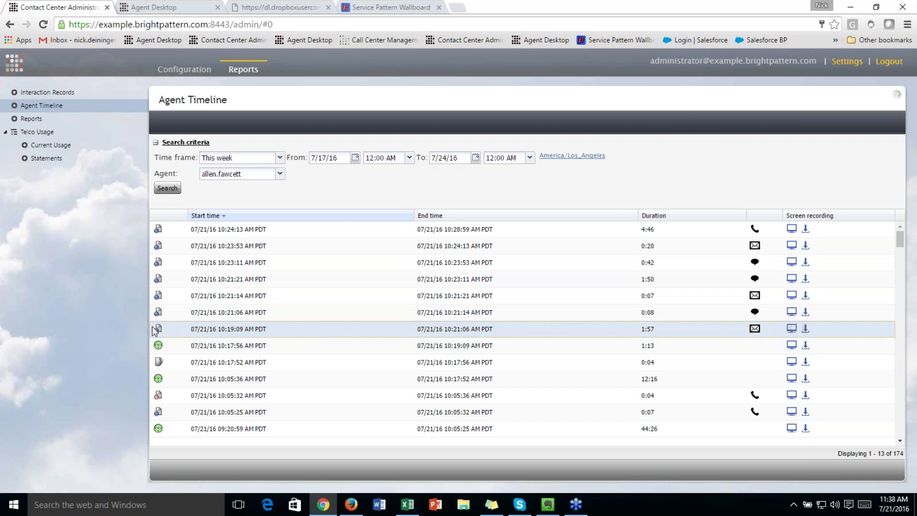
left_click(736, 315)
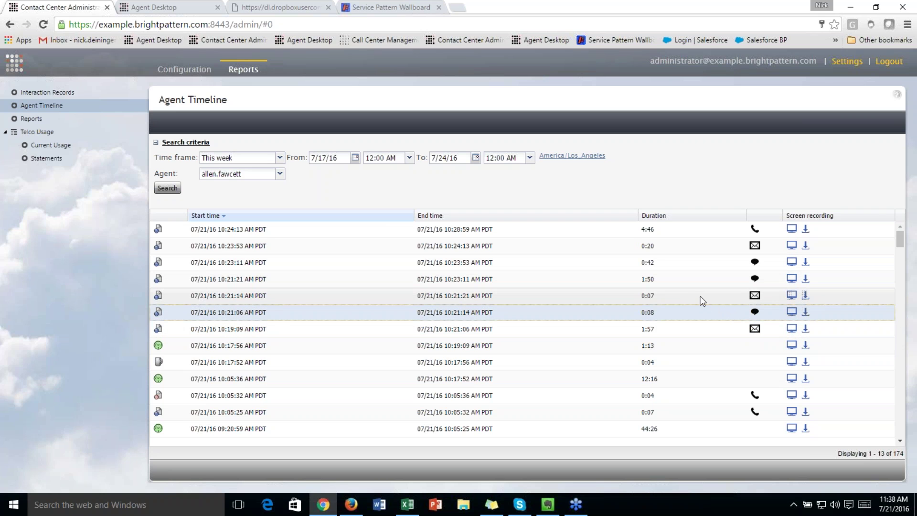
Play the 10:24:13 timeline entry's screen recording, then close the player
left_click(691, 284)
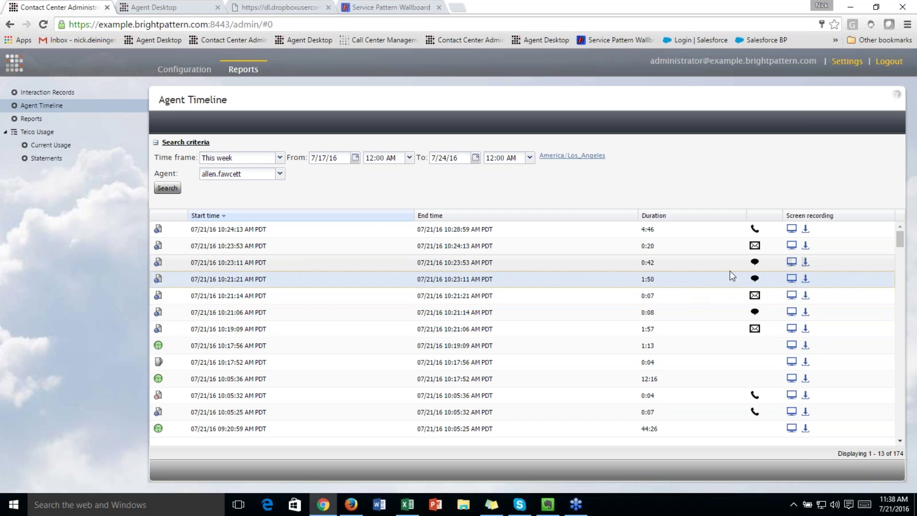
left_click(702, 249)
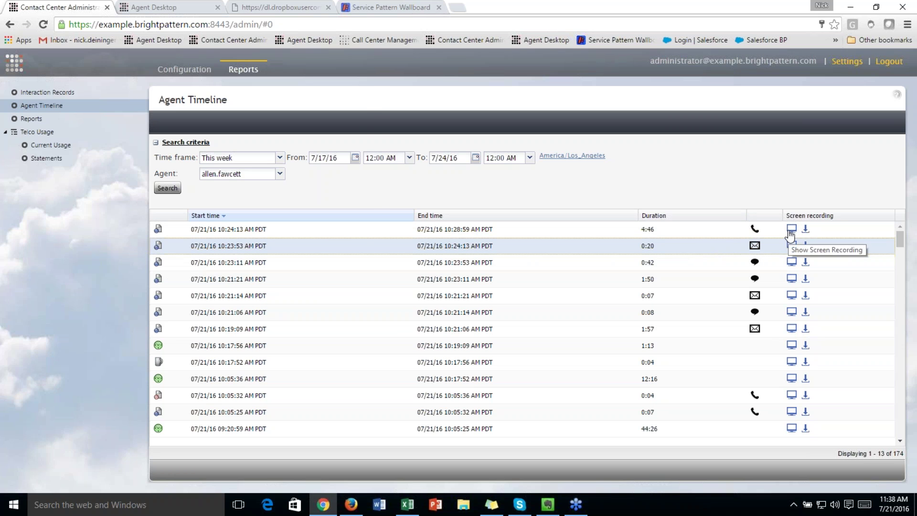
left_click(790, 231)
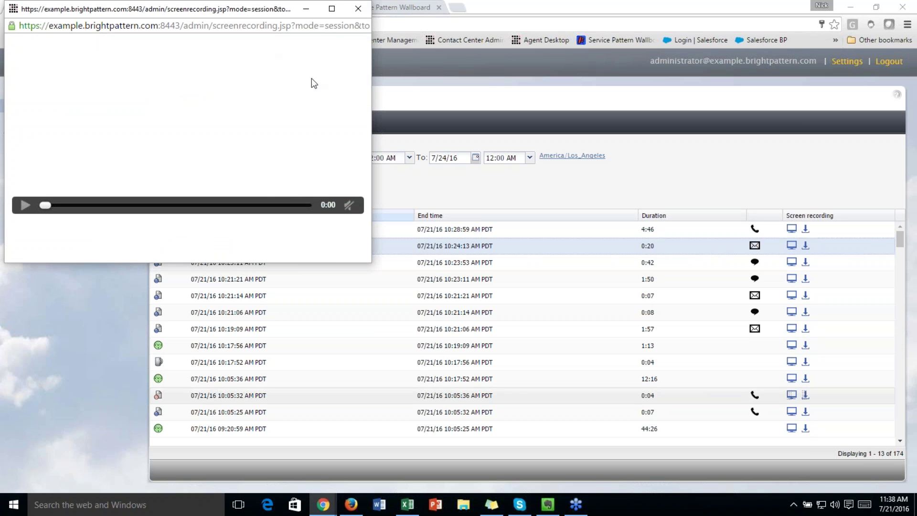
left_click(365, 10)
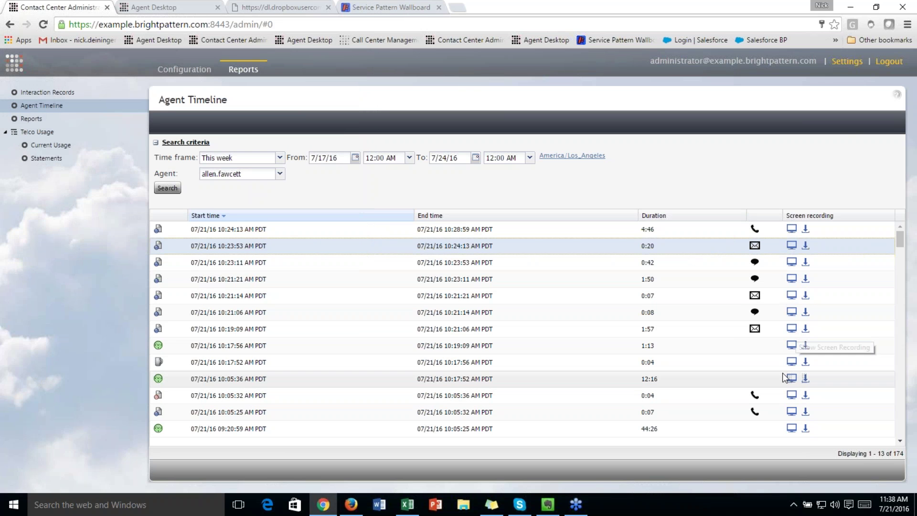
Play an earlier timeline entry's screen recording further down the list, then close it
scroll(782, 377, "down", 5)
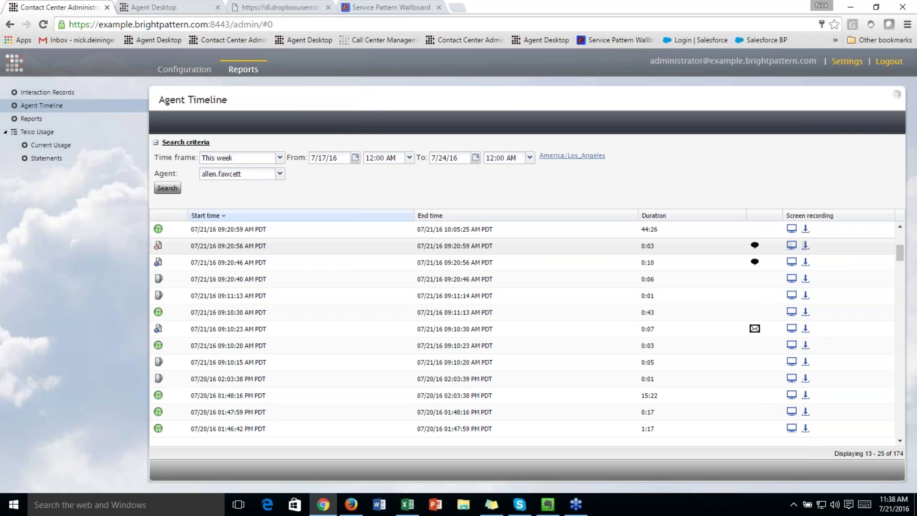
left_click(791, 246)
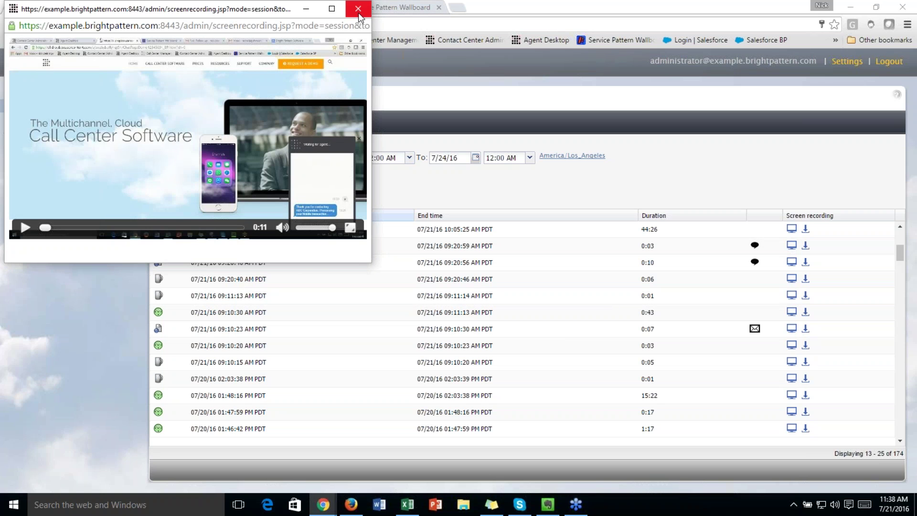
left_click(358, 12)
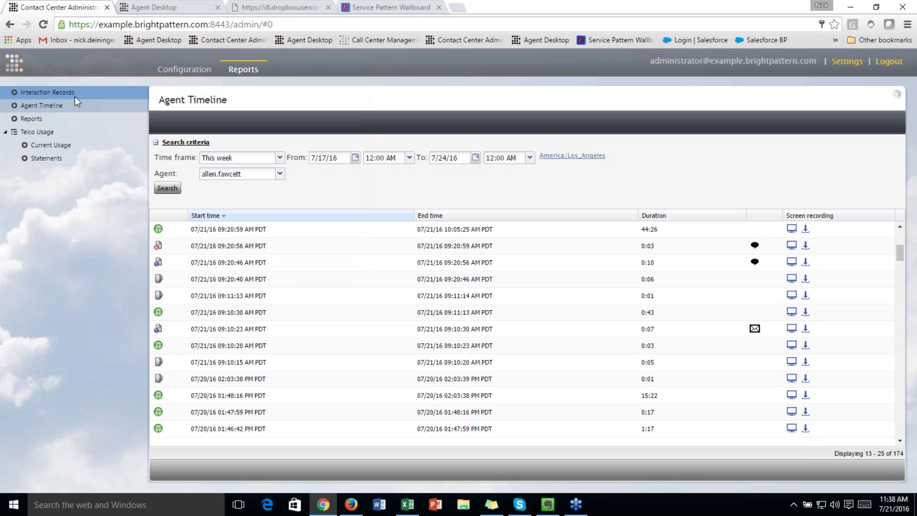
Open Interaction Records with Chat added to Voice, and browse the condition types
left_click(79, 92)
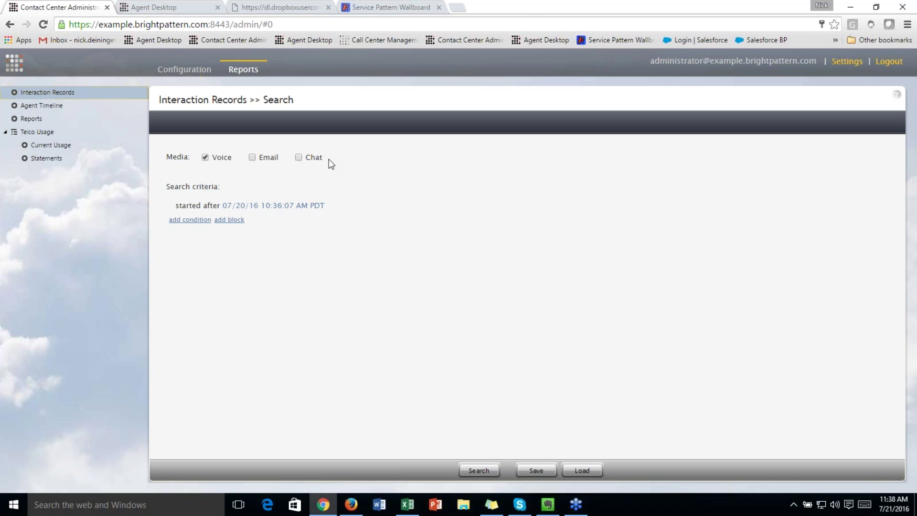
left_click(303, 157)
left_click(275, 211)
left_click(252, 212)
scroll(232, 278, "down", 2)
scroll(210, 343, "up", 3)
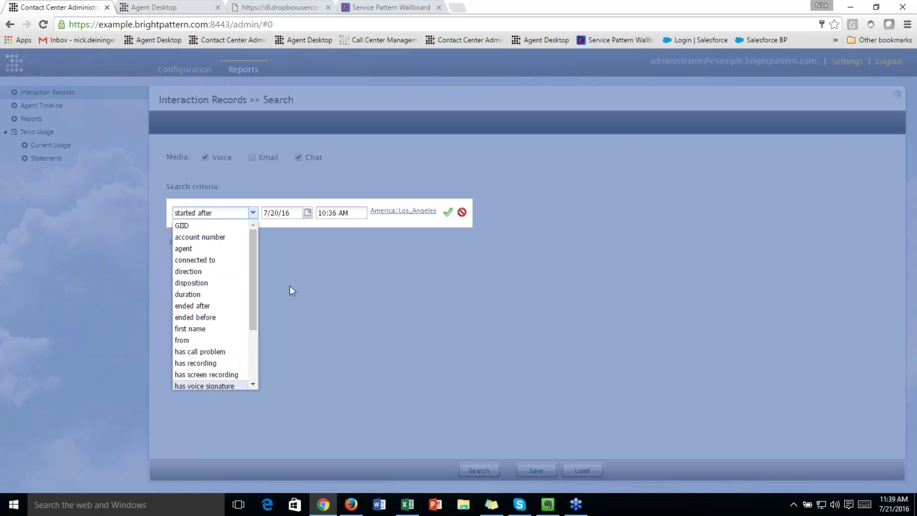
left_click(461, 212)
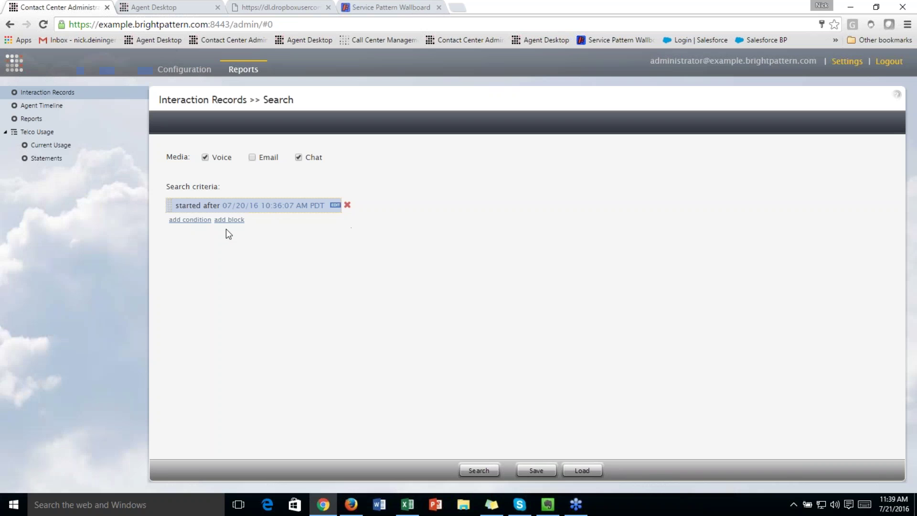
Set the start-date condition to after 07/01/16 and run the search
left_click(246, 211)
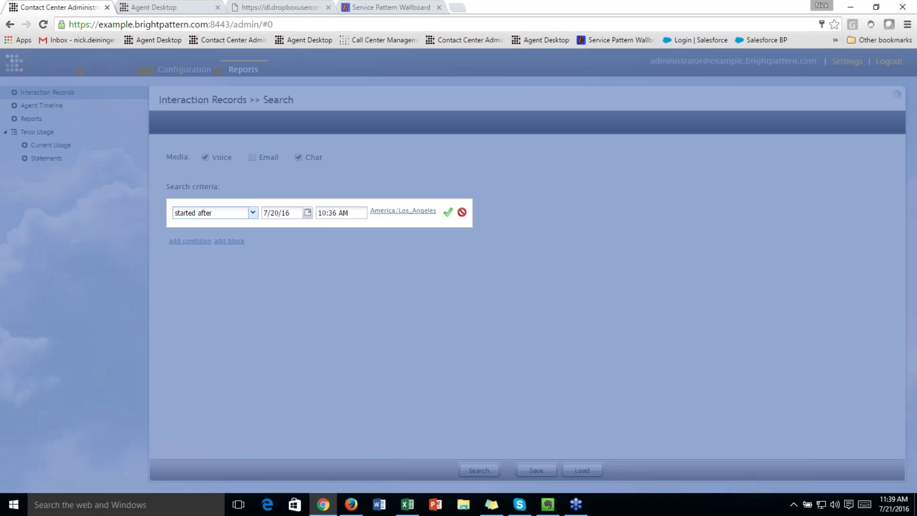
left_click(308, 214)
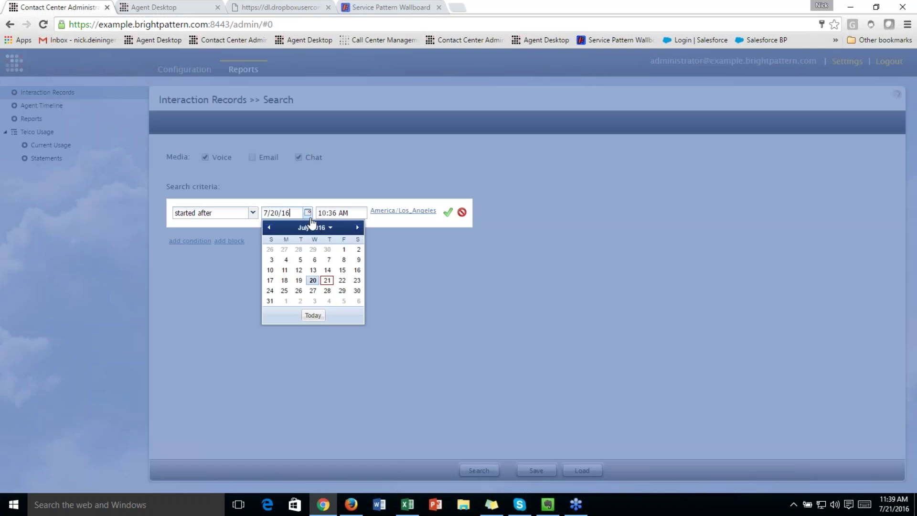
left_click(343, 249)
left_click(448, 212)
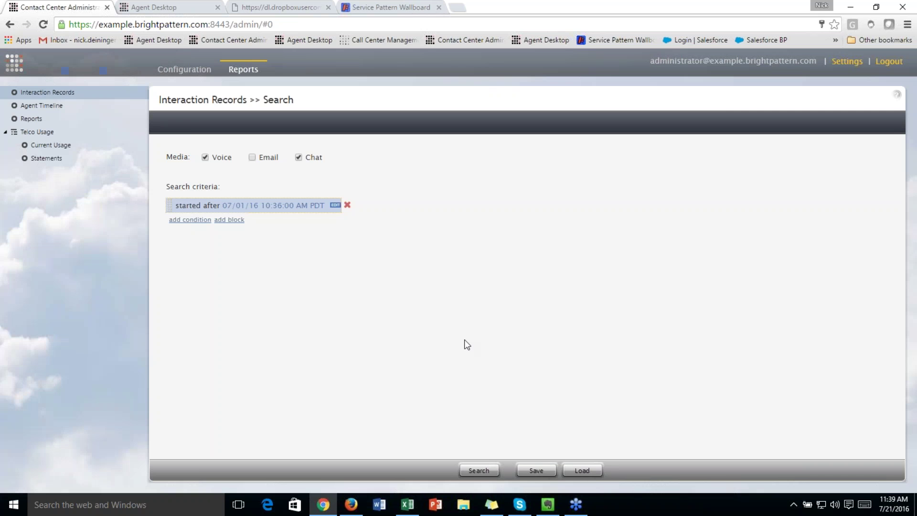
left_click(479, 470)
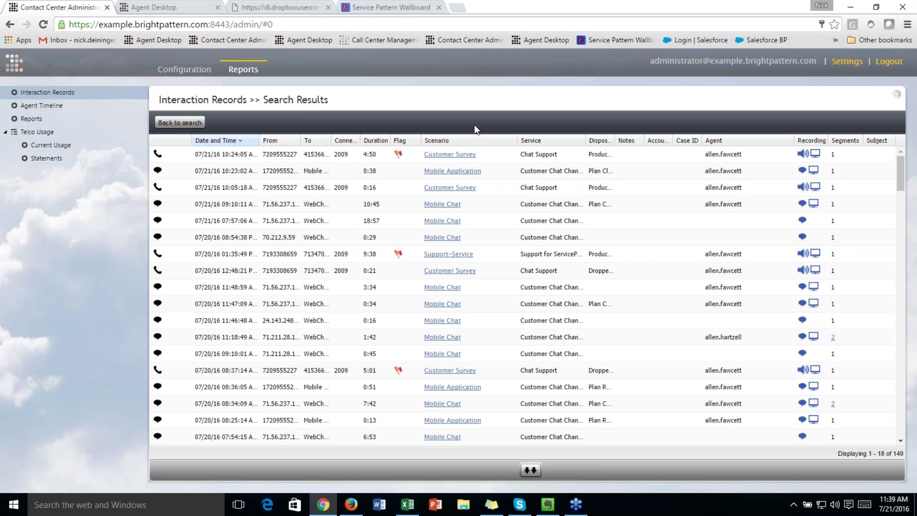
Open the scenario steps of the most recent 07/21/16 10:24 AM call
left_click(449, 254)
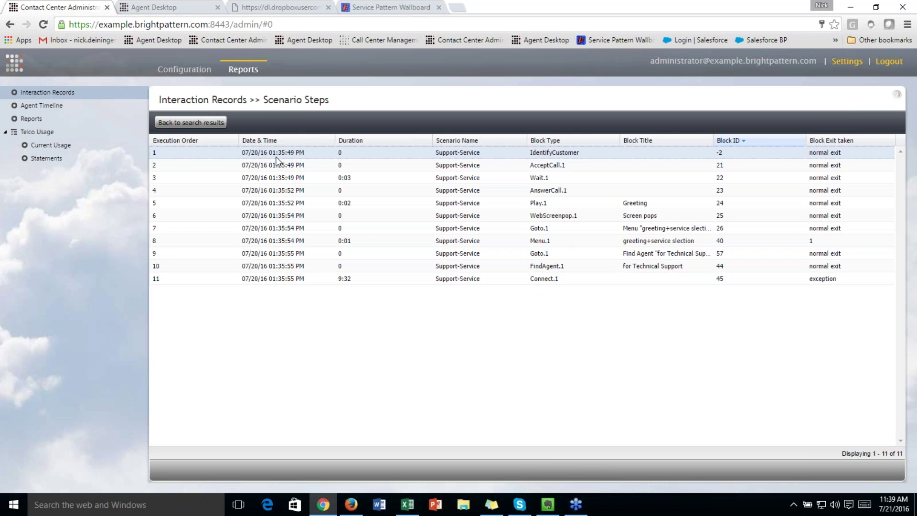
left_click(223, 123)
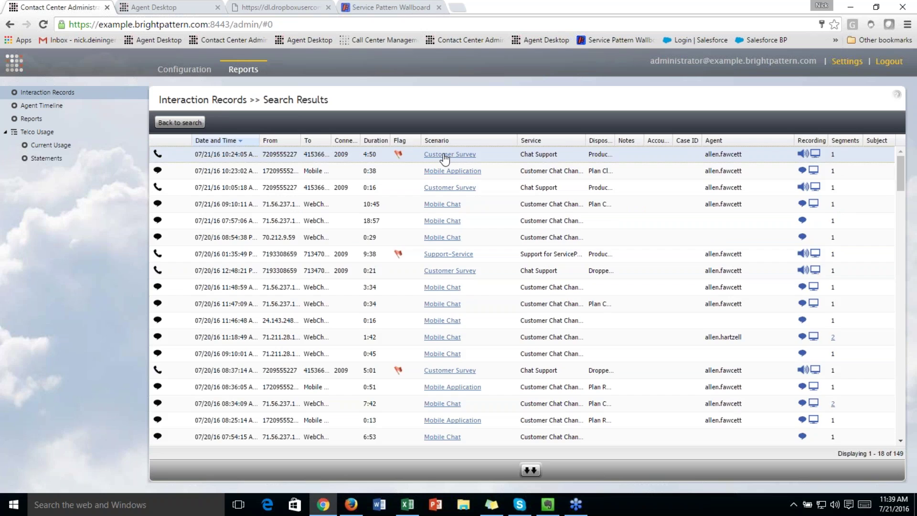
left_click(444, 154)
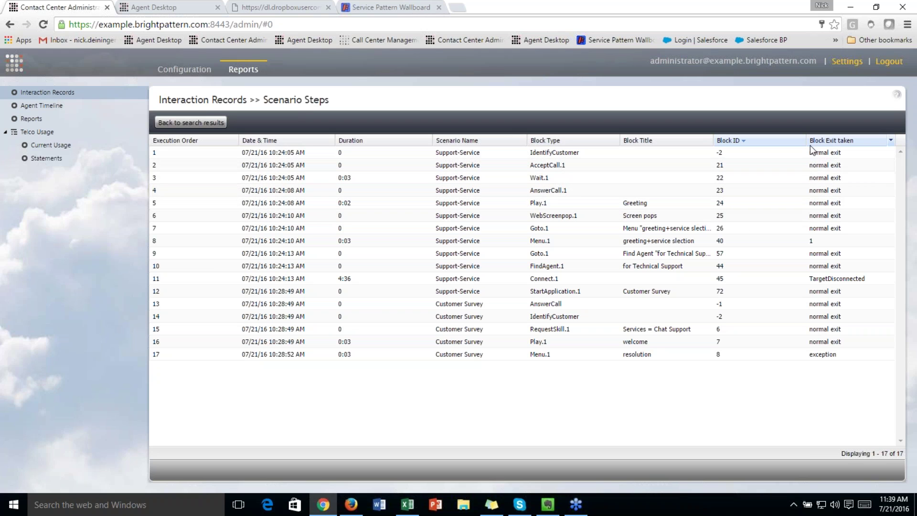
Inspect the Menu.1, Goto.1, FindAgent.1, Connect.1, StartApplication.1 and AnswerCall steps
left_click(814, 241)
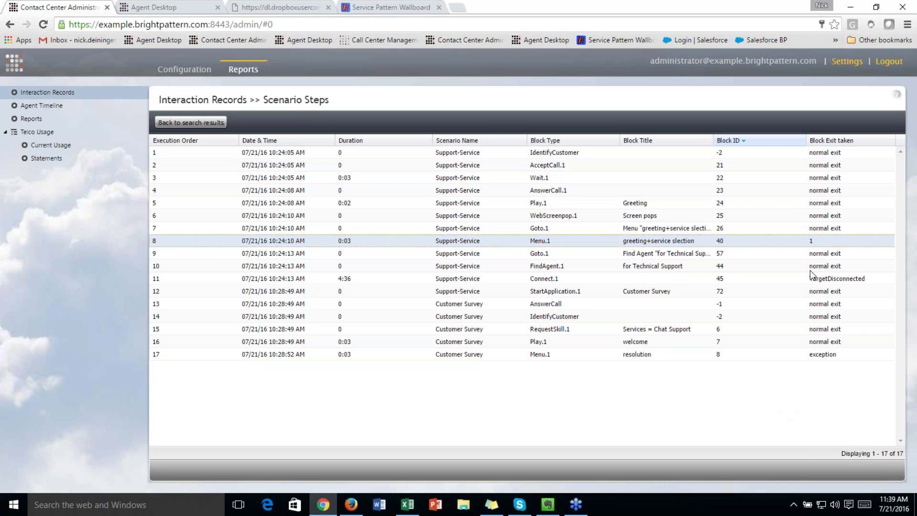
left_click(822, 257)
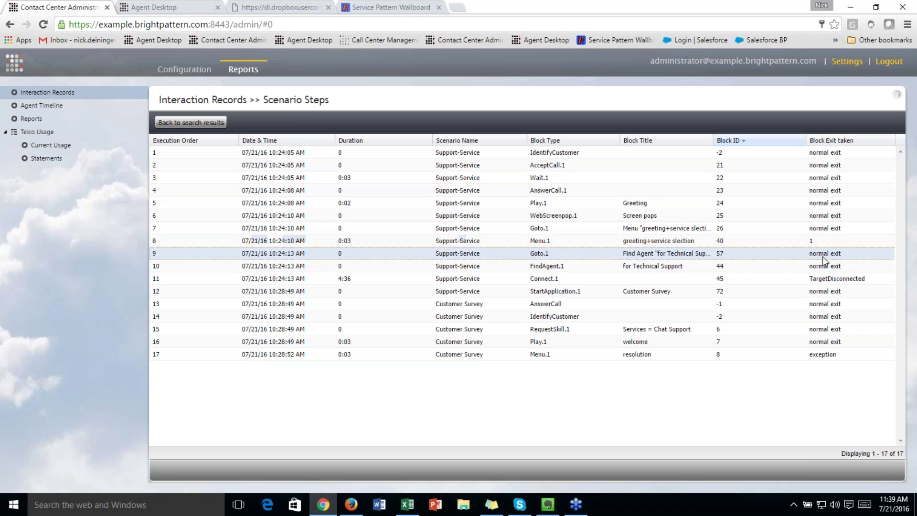
left_click(701, 264)
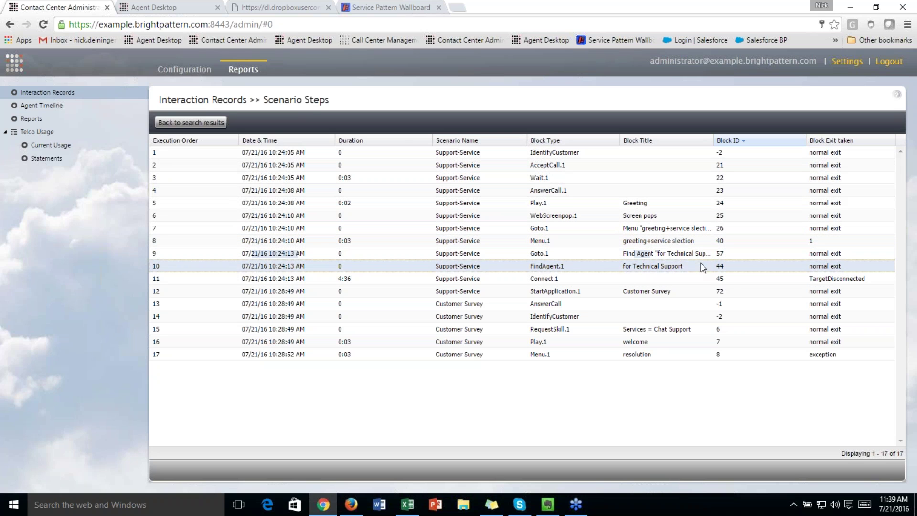
left_click(756, 279)
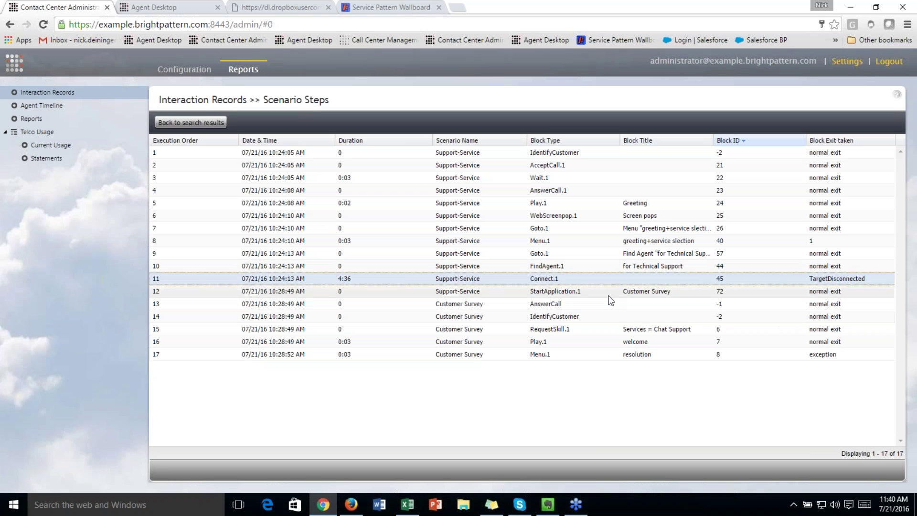
left_click(577, 296)
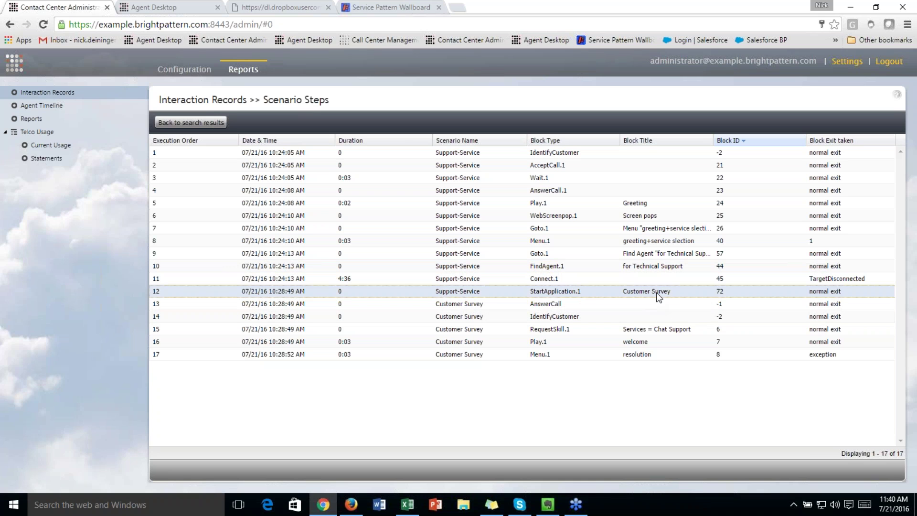
left_click(583, 304)
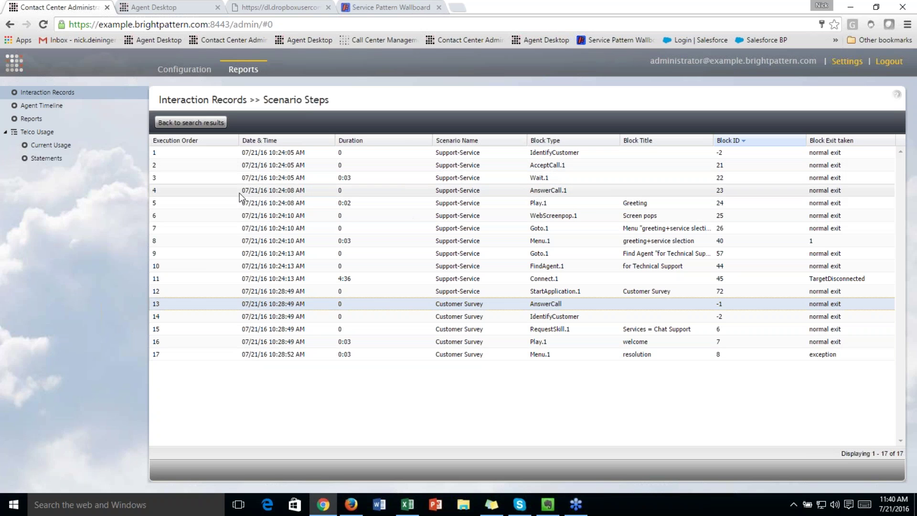
Go back to the search results and open the first record's call recording
left_click(191, 122)
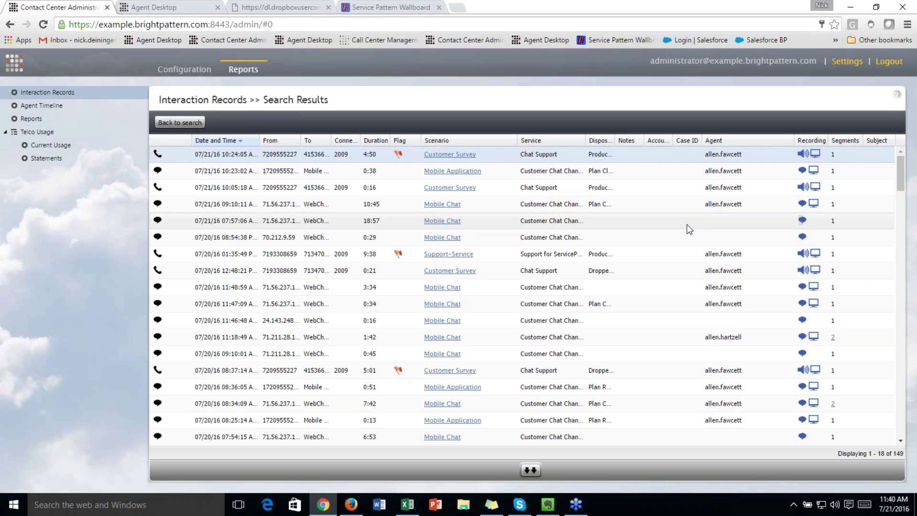
left_click(801, 155)
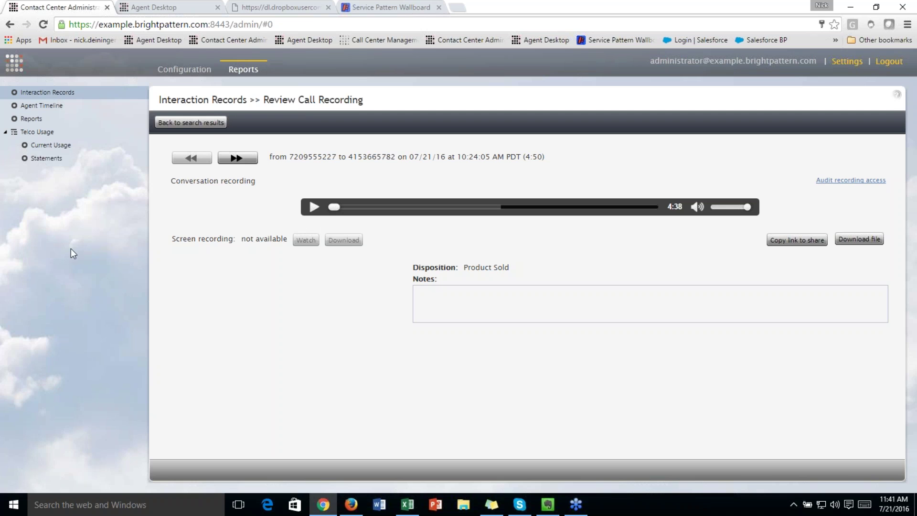
Load the next record, score Greeting, Rapport building and Permission to hold 2, then go back
left_click(236, 159)
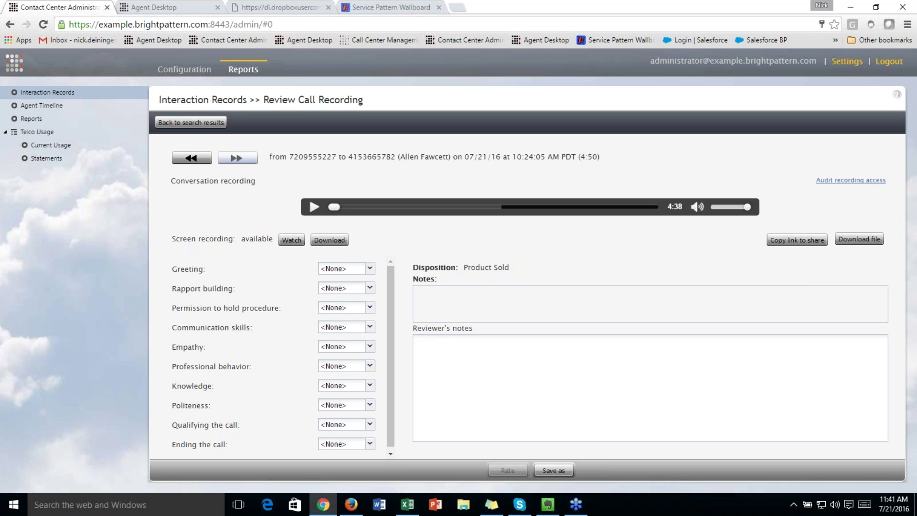
left_click(363, 270)
left_click(352, 281)
left_click(369, 307)
left_click(362, 266)
left_click(361, 269)
left_click(335, 304)
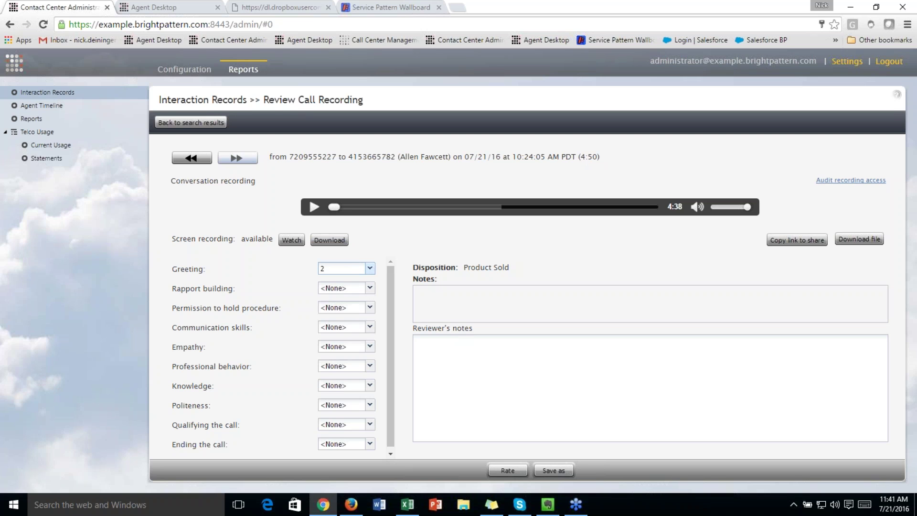
left_click(370, 288)
left_click(353, 325)
left_click(370, 307)
left_click(350, 343)
left_click(221, 122)
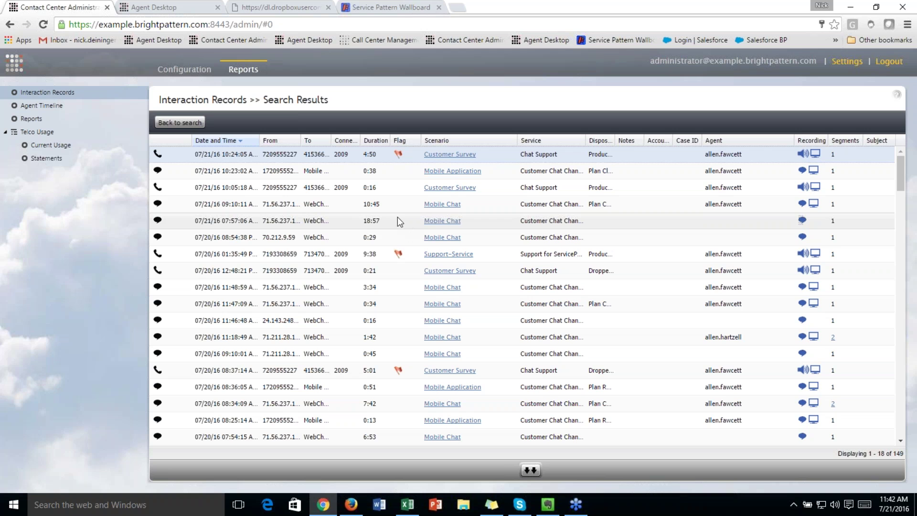
Show the live Service Pattern Wallboard, return to the admin tab, and advance to the Q&A slide
left_click(396, 9)
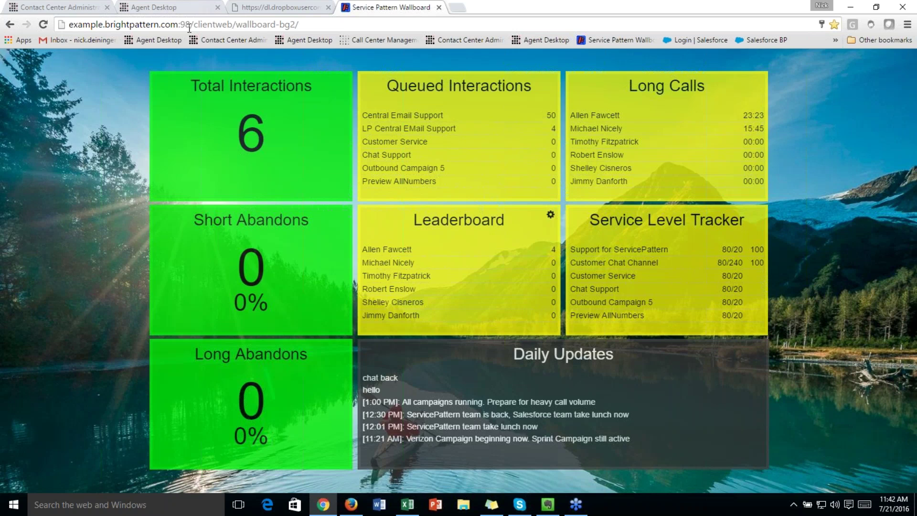
left_click(64, 6)
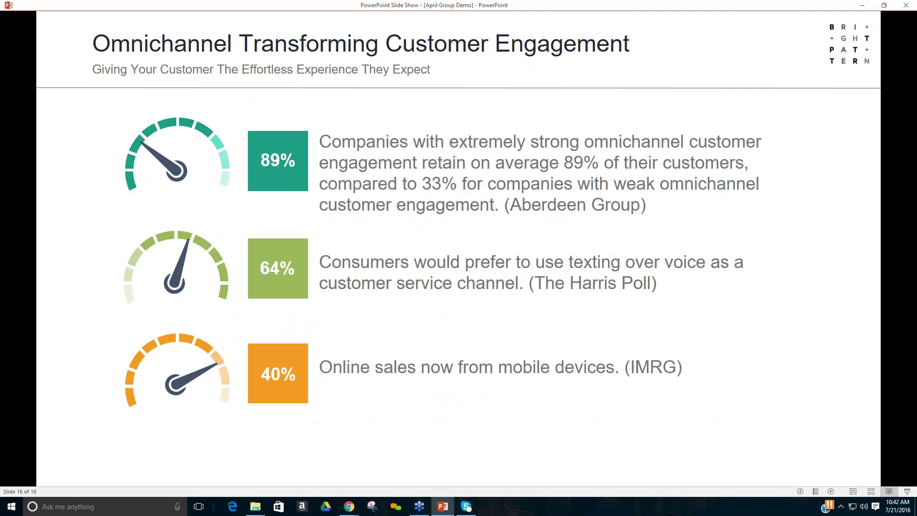
left_click(571, 148)
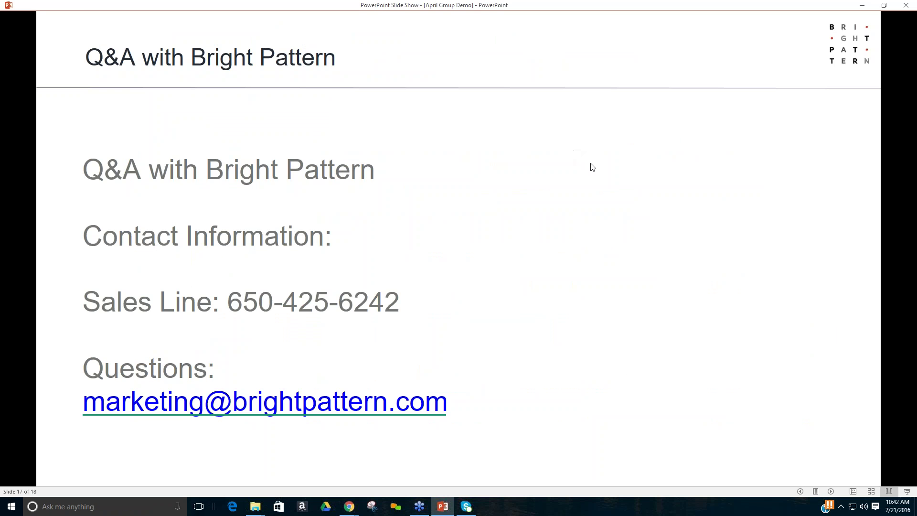